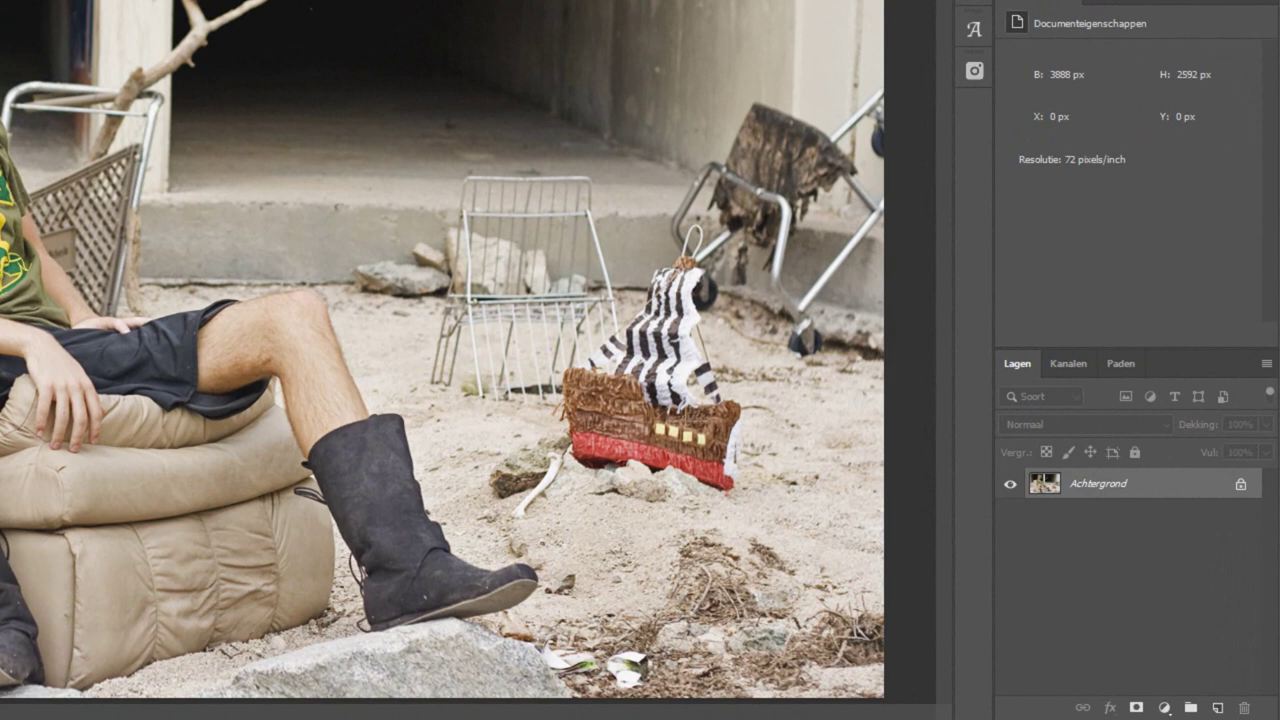
Convert the locked Achtergrond layer into the editable smart object layer Laag 0.
right_click(1128, 486)
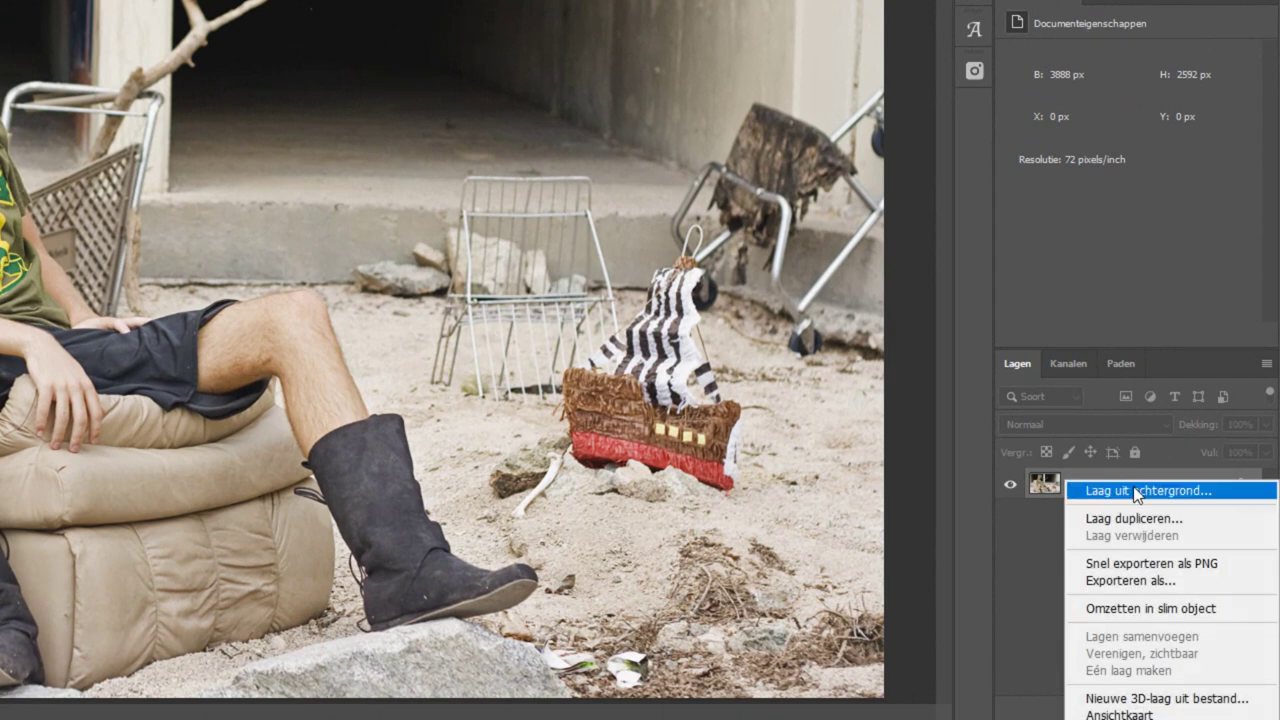
left_click(1162, 610)
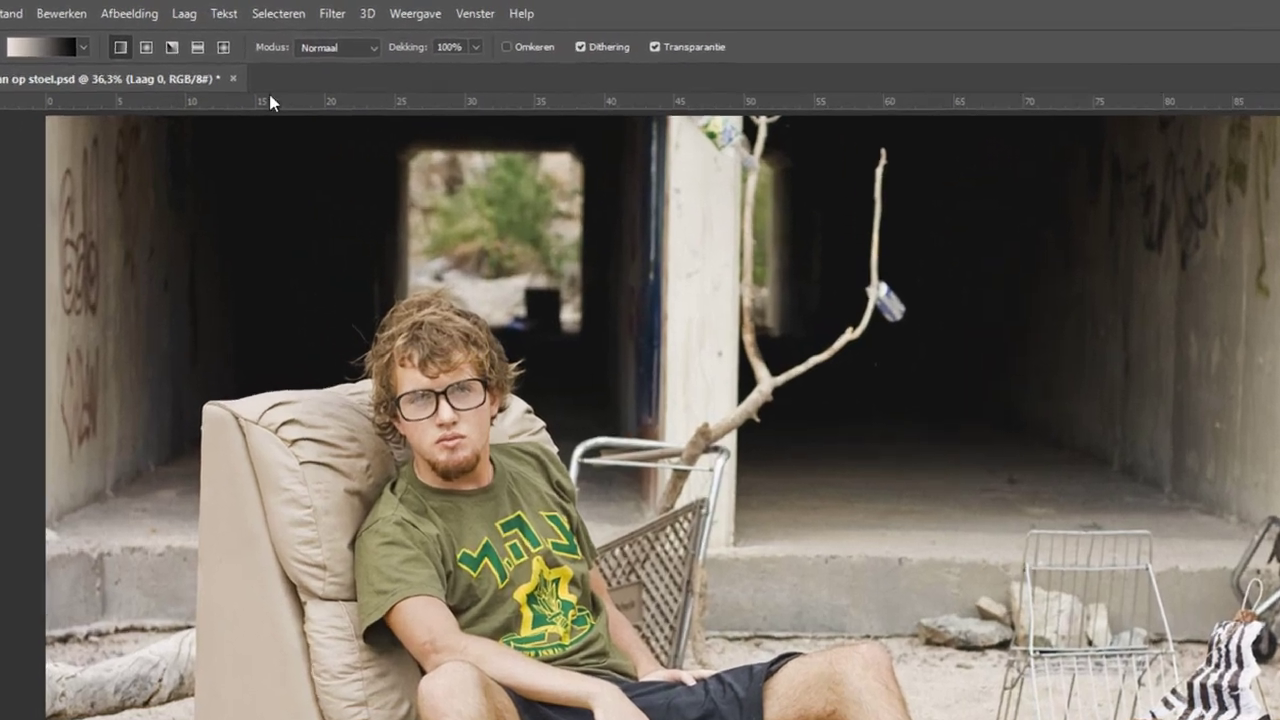
Apply Schaduwen/hooglichten to Laag 0 with the shadow amount set to 35%.
left_click(130, 11)
mouse_move(150, 66)
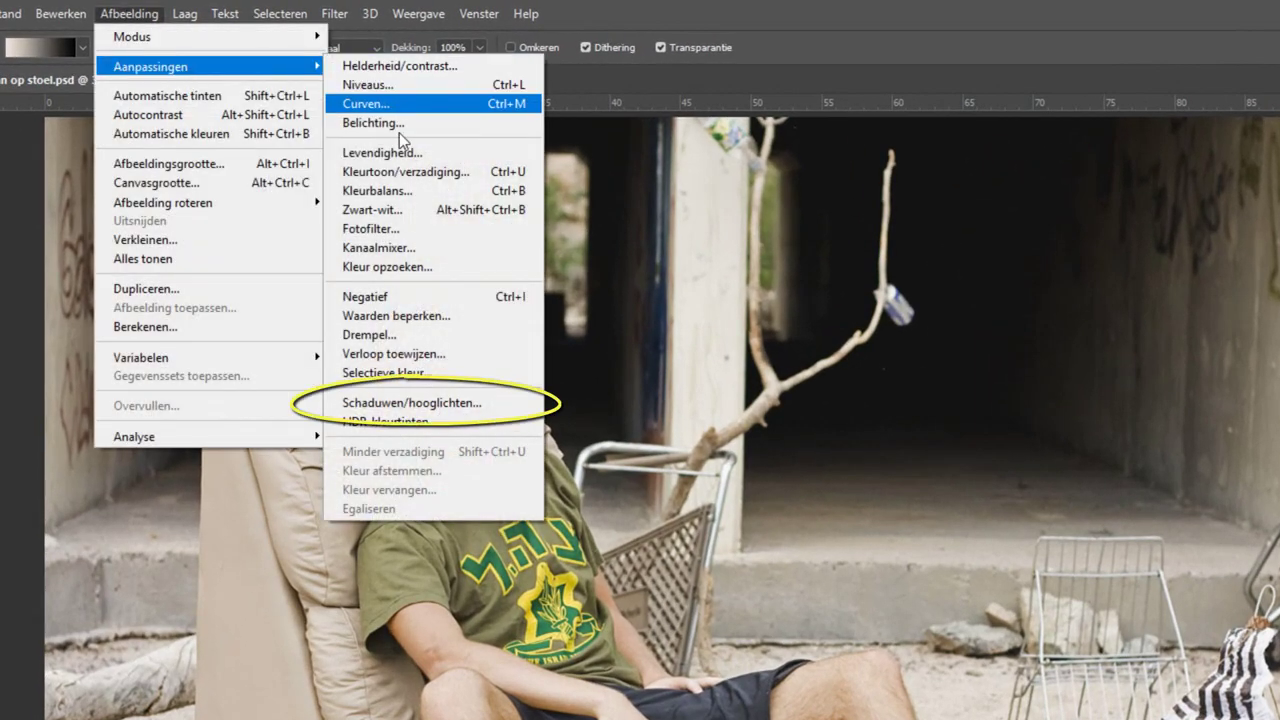
left_click(477, 403)
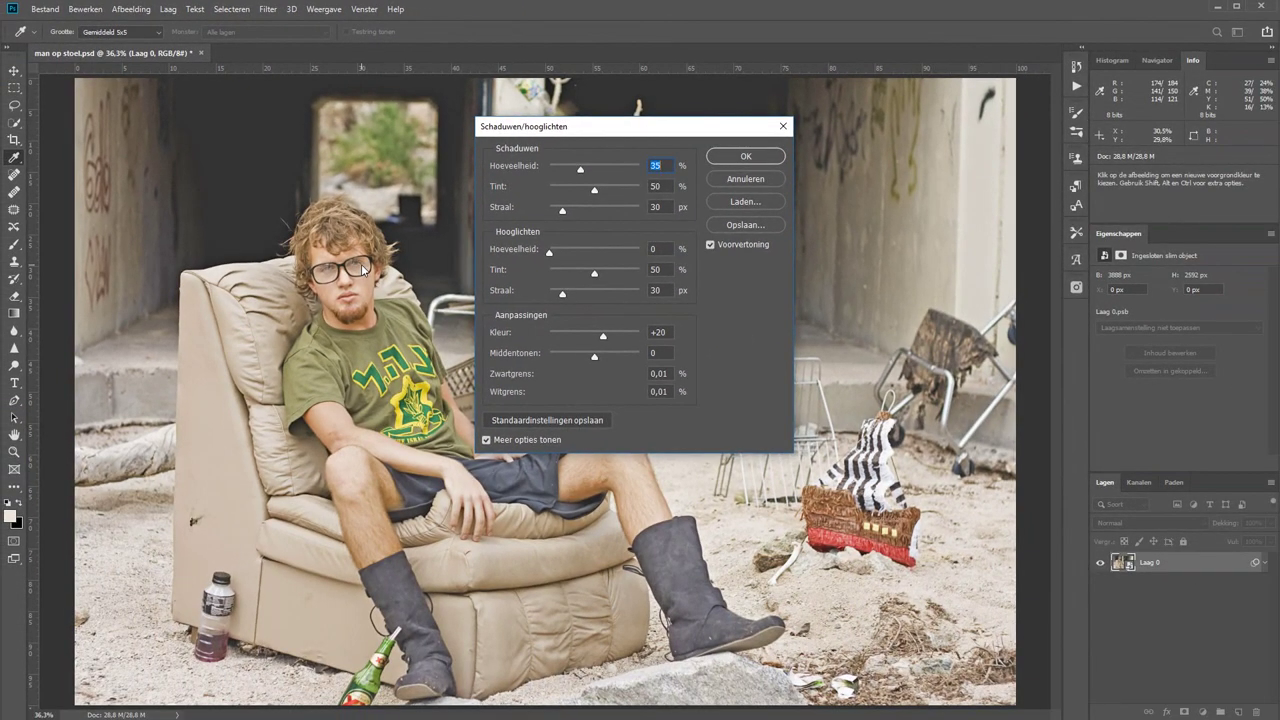
left_click(745, 157)
key("g")
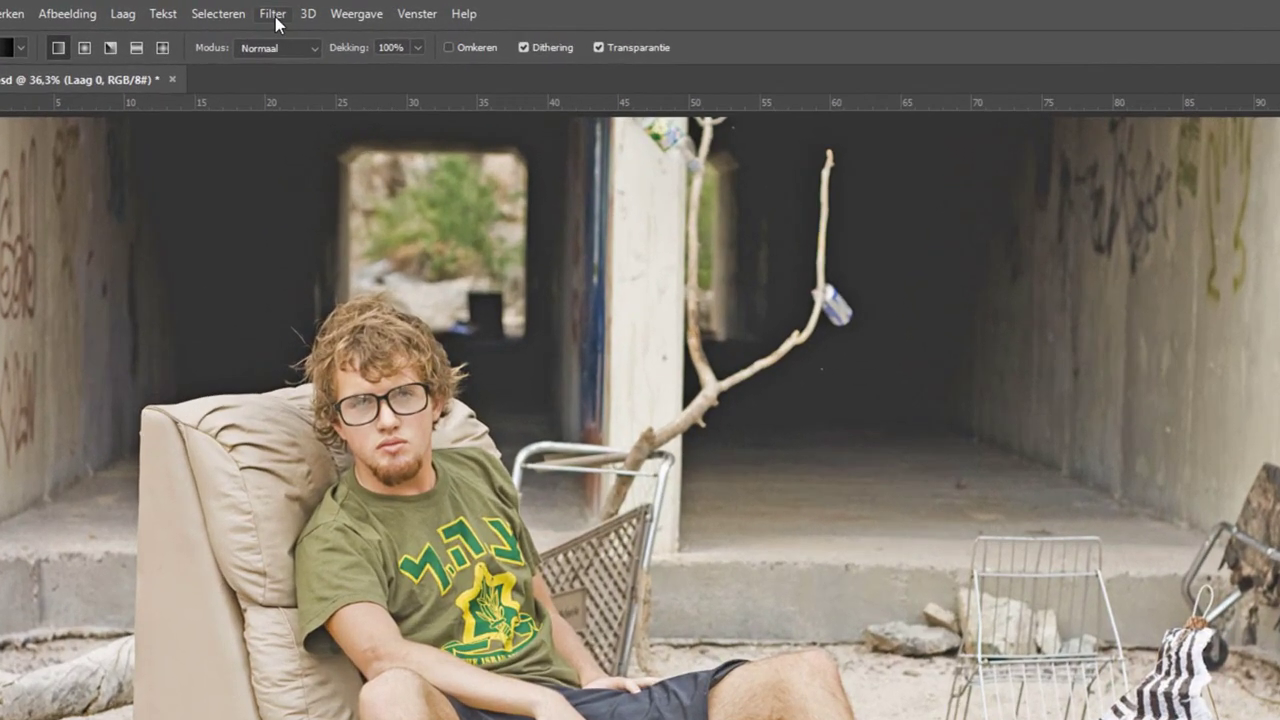
Apply Olieverf with Netheid 10, Schalen 0,1, Penseelharen 0 and Belichting turned off.
left_click(275, 16)
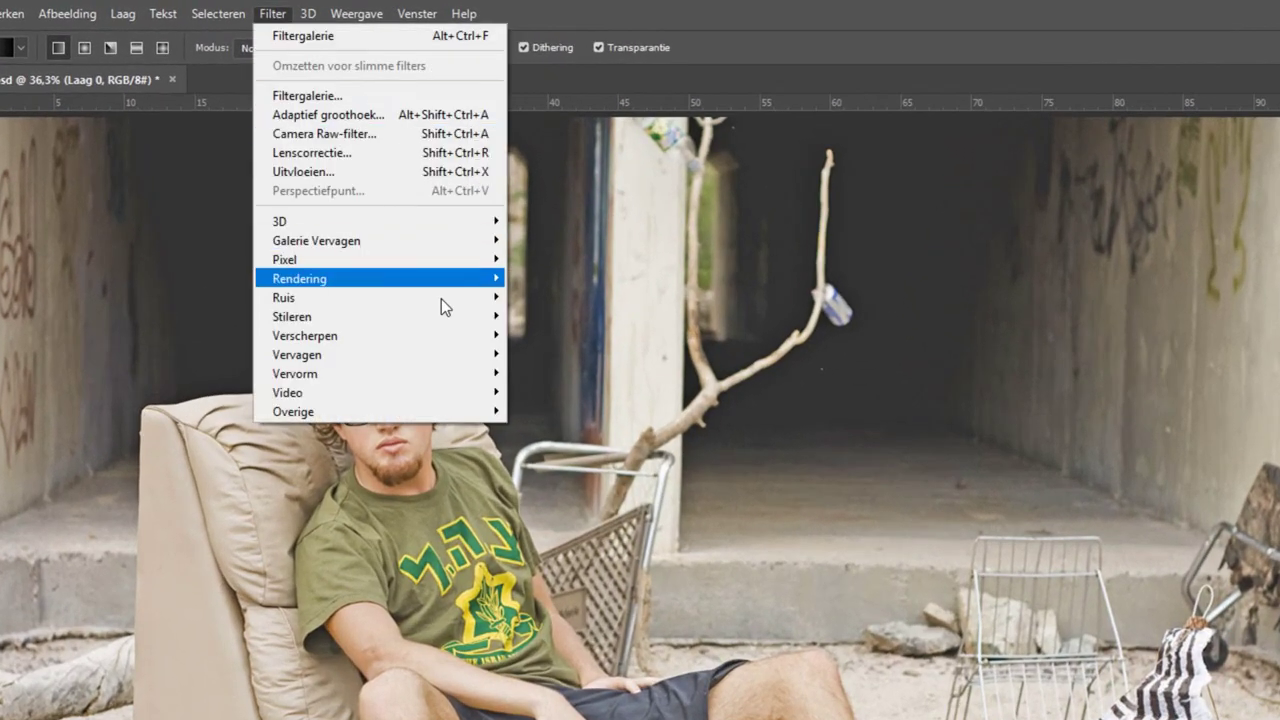
mouse_move(380, 316)
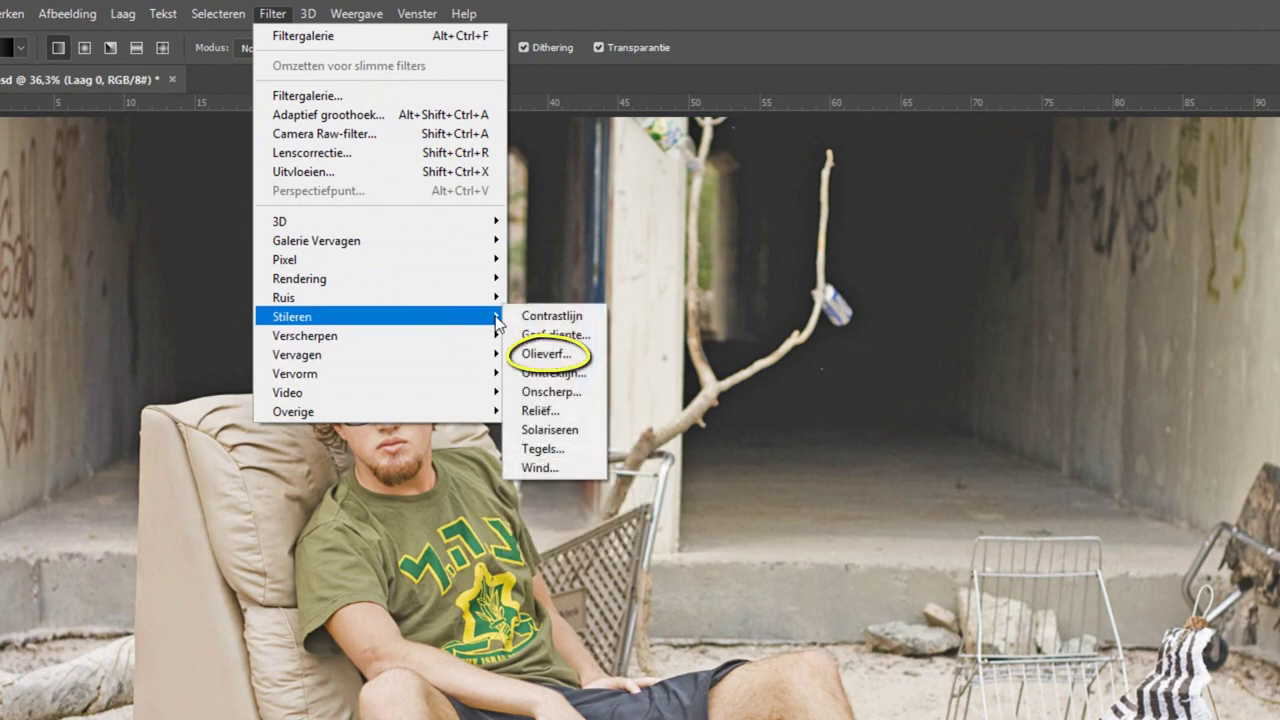
left_click(548, 354)
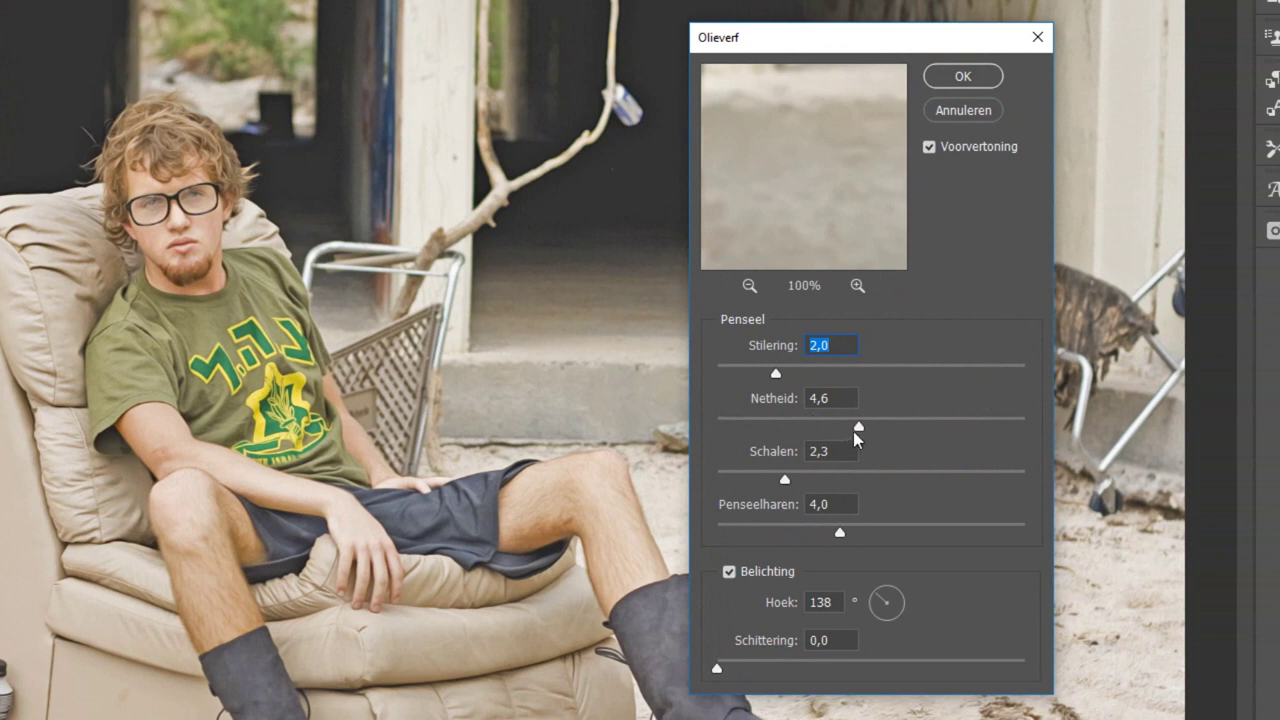
left_click_drag(859, 430, 1055, 438)
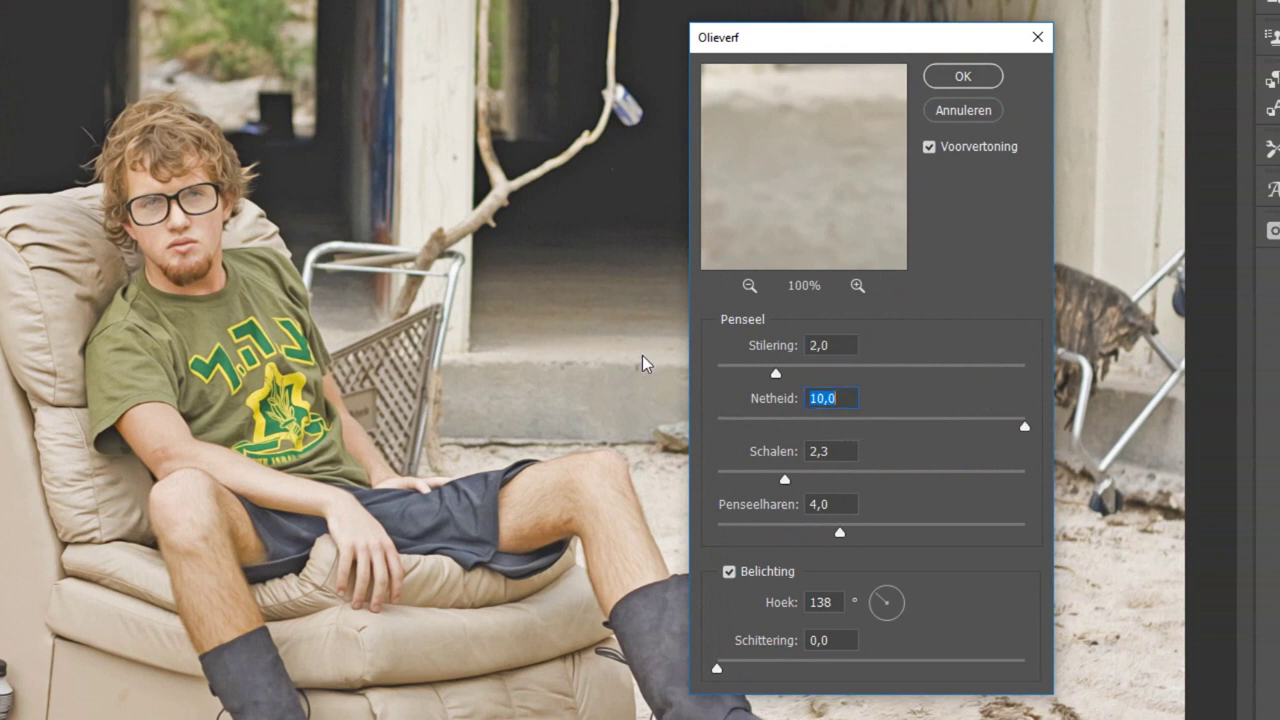
left_click(172, 214)
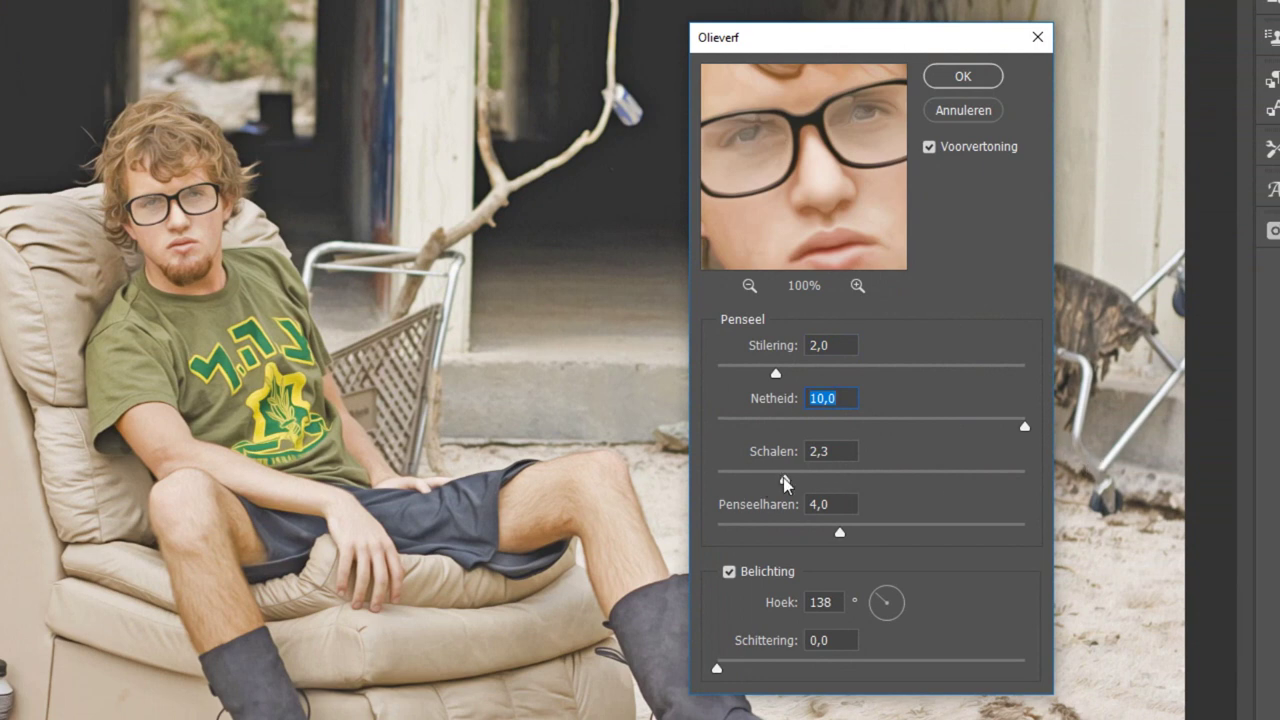
left_click_drag(785, 480, 660, 485)
left_click_drag(840, 532, 658, 535)
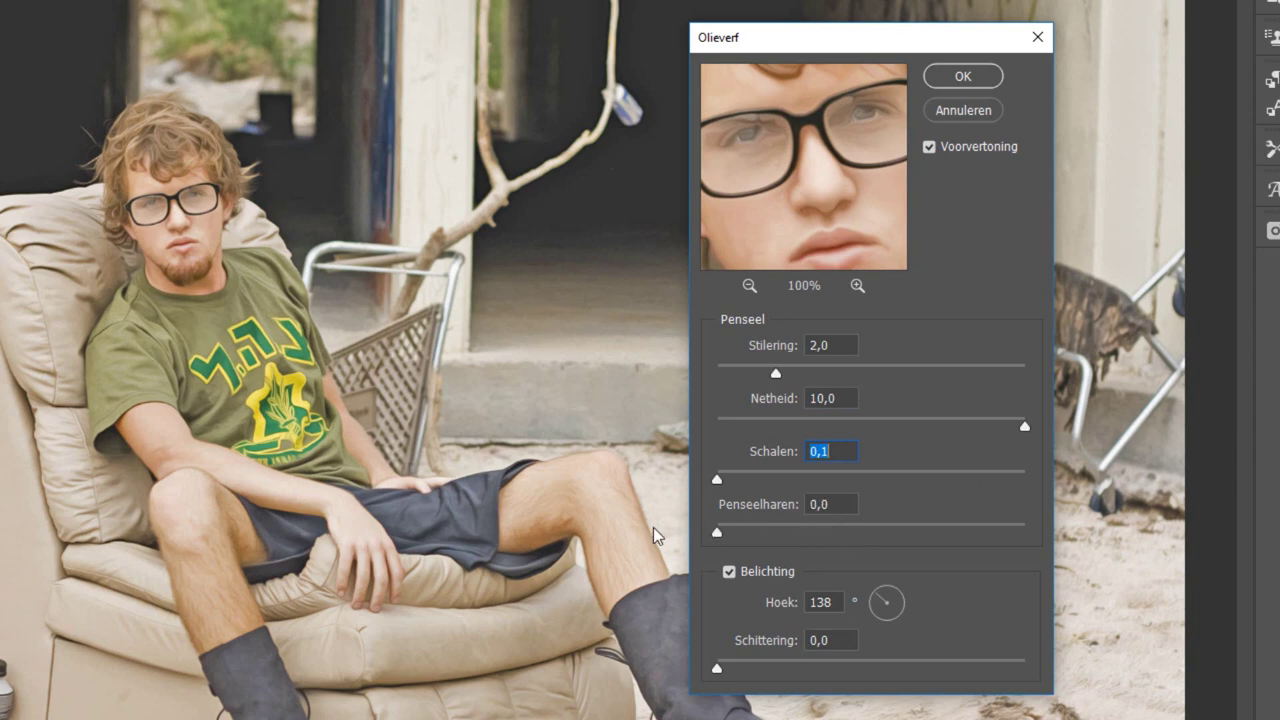
left_click(729, 571)
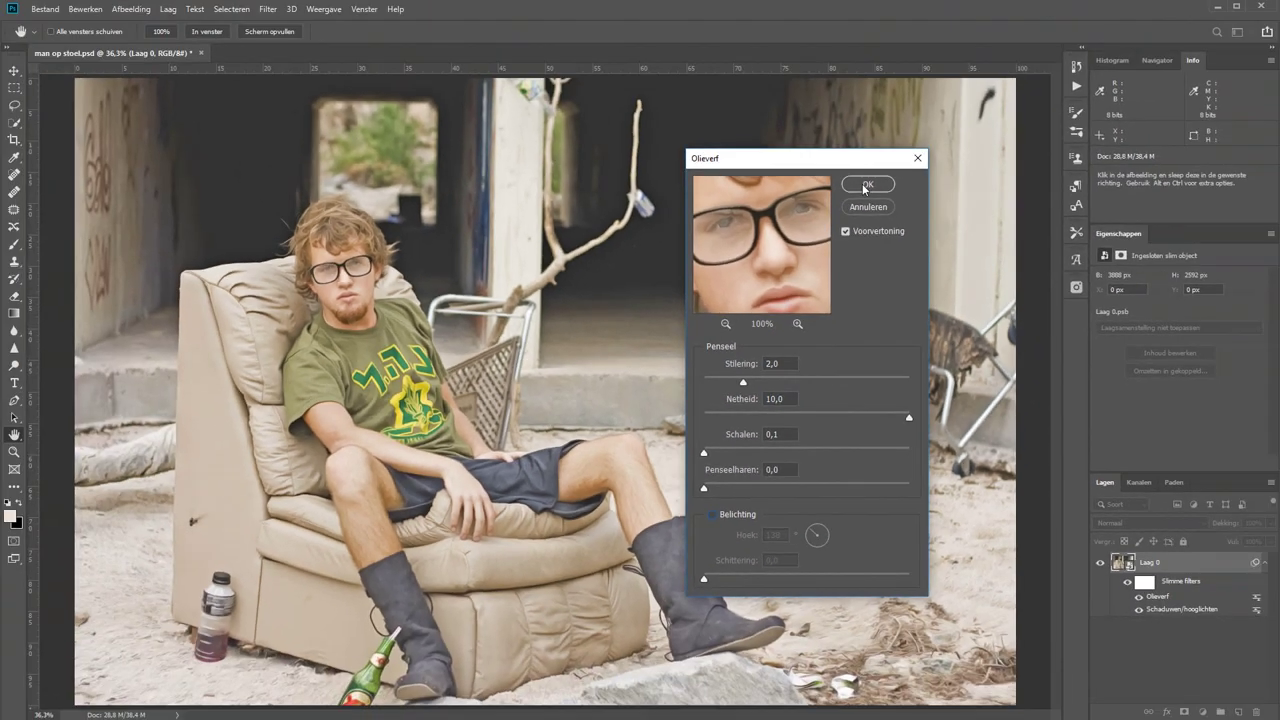
left_click(866, 184)
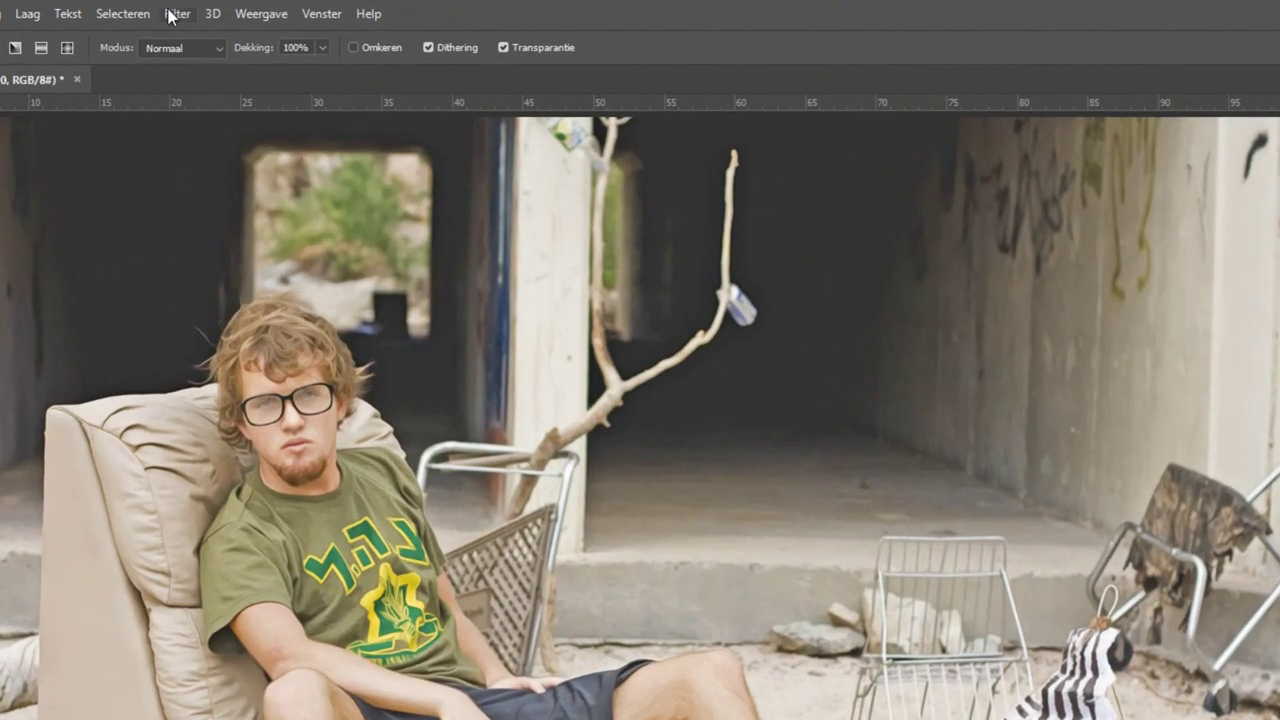
Apply the Filtergalerie Posterranden effect with edge thickness 0 and posterization 6.
left_click(172, 14)
left_click(216, 104)
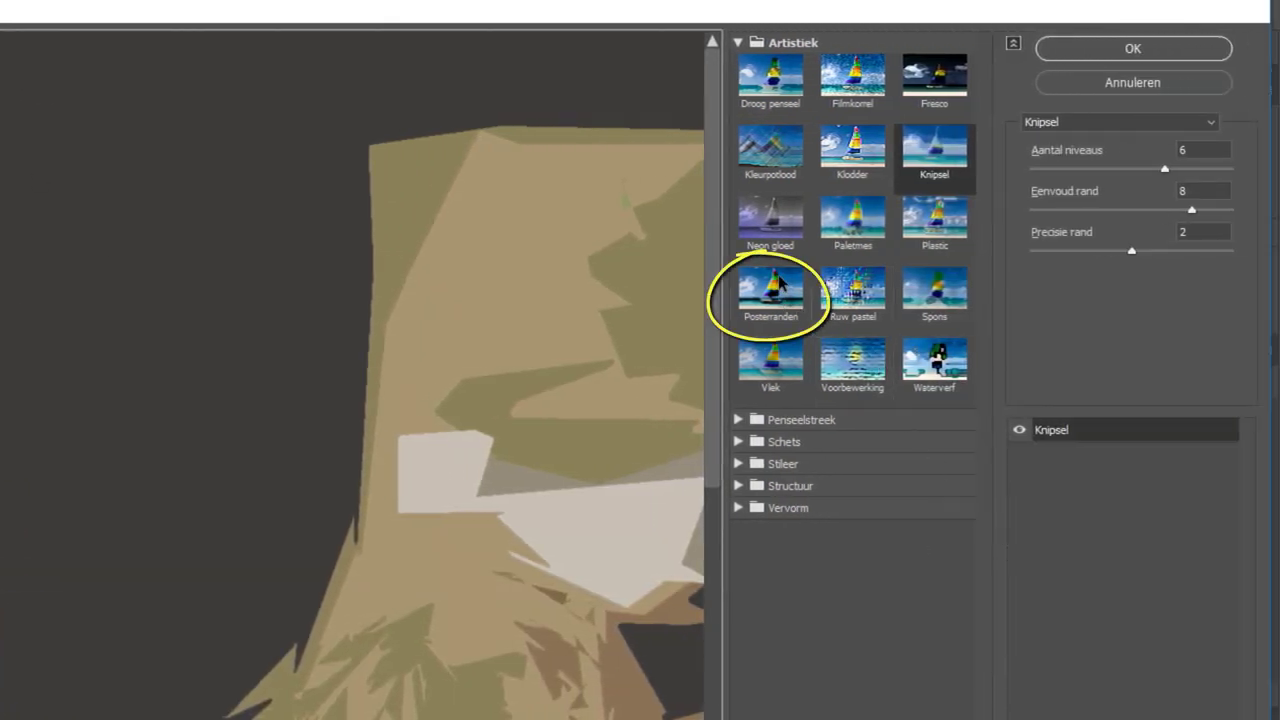
left_click(779, 285)
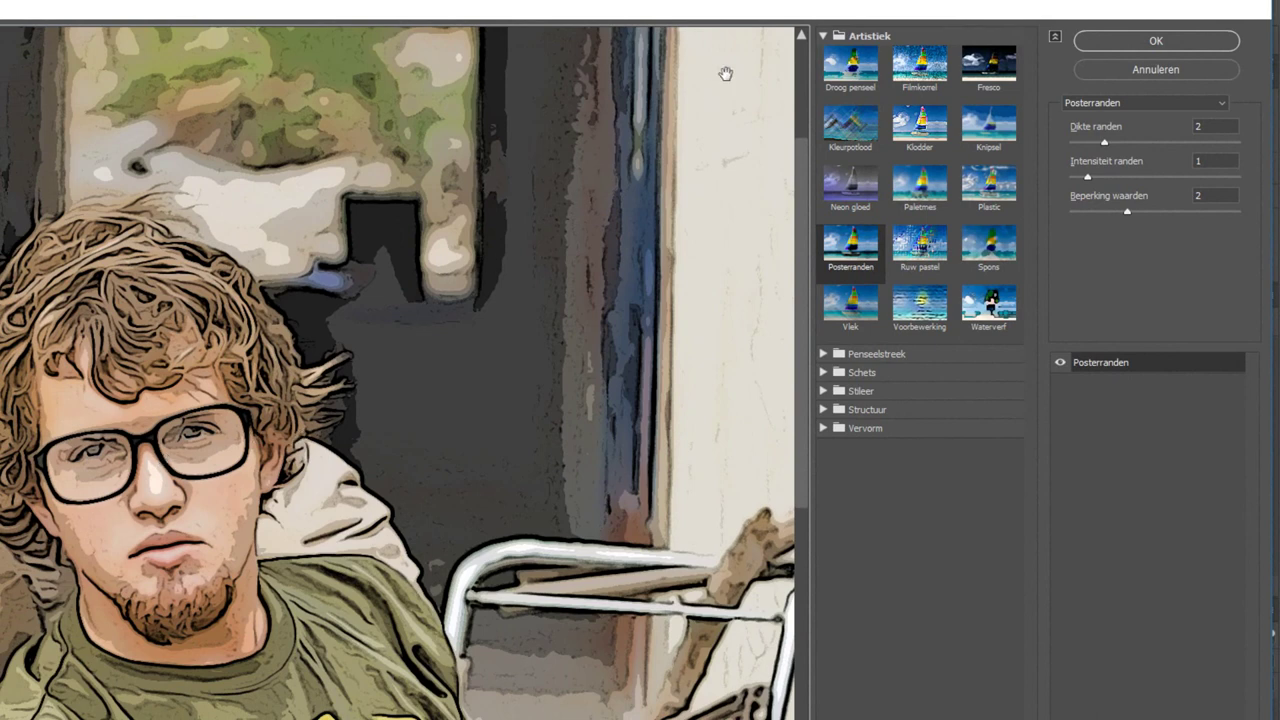
left_click_drag(1104, 143, 1063, 150)
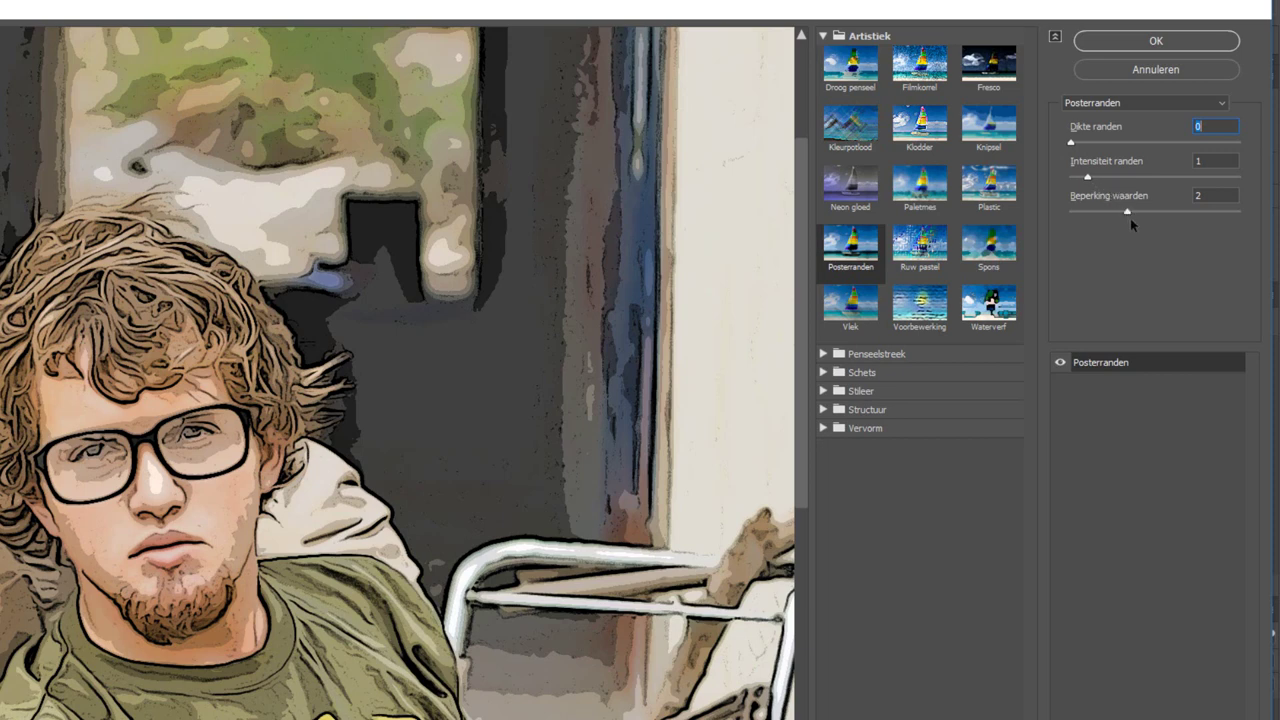
left_click_drag(1132, 215, 1228, 216)
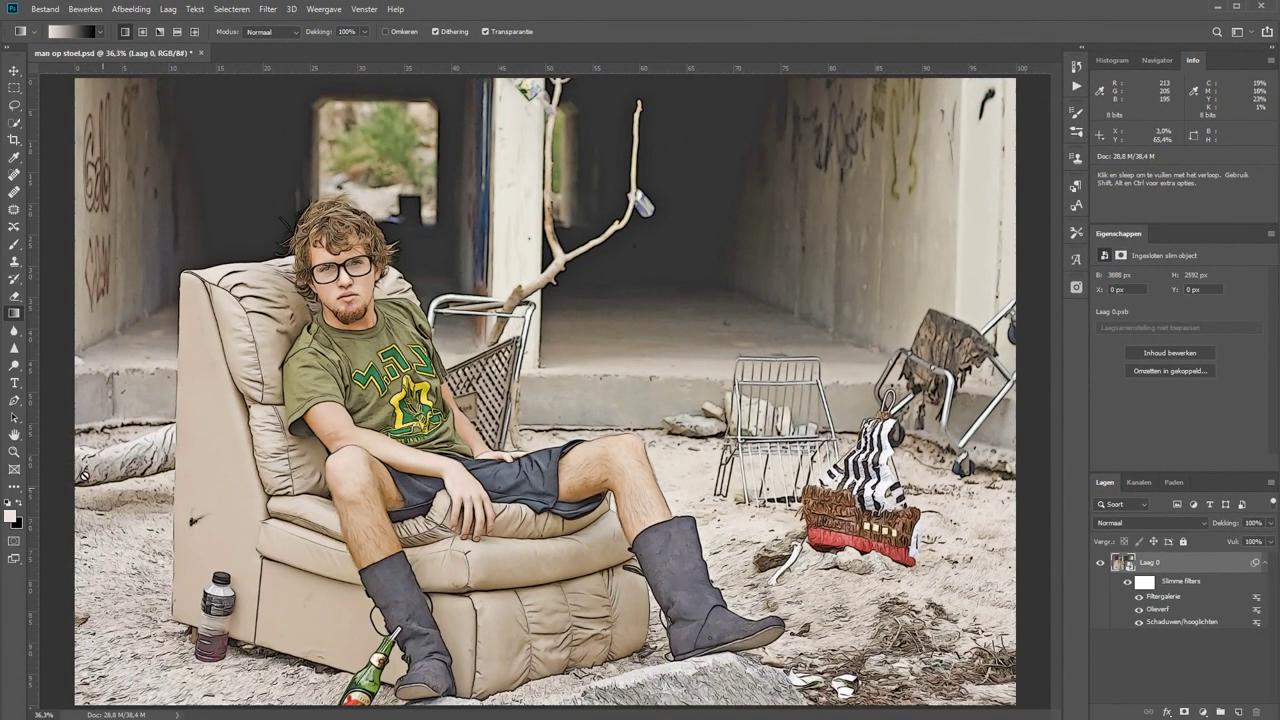
Zoom to 100% on the face and apply Ruis reduceren with strength 10, 0% details kept.
left_click(14, 451)
left_click_drag(253, 349, 235, 318)
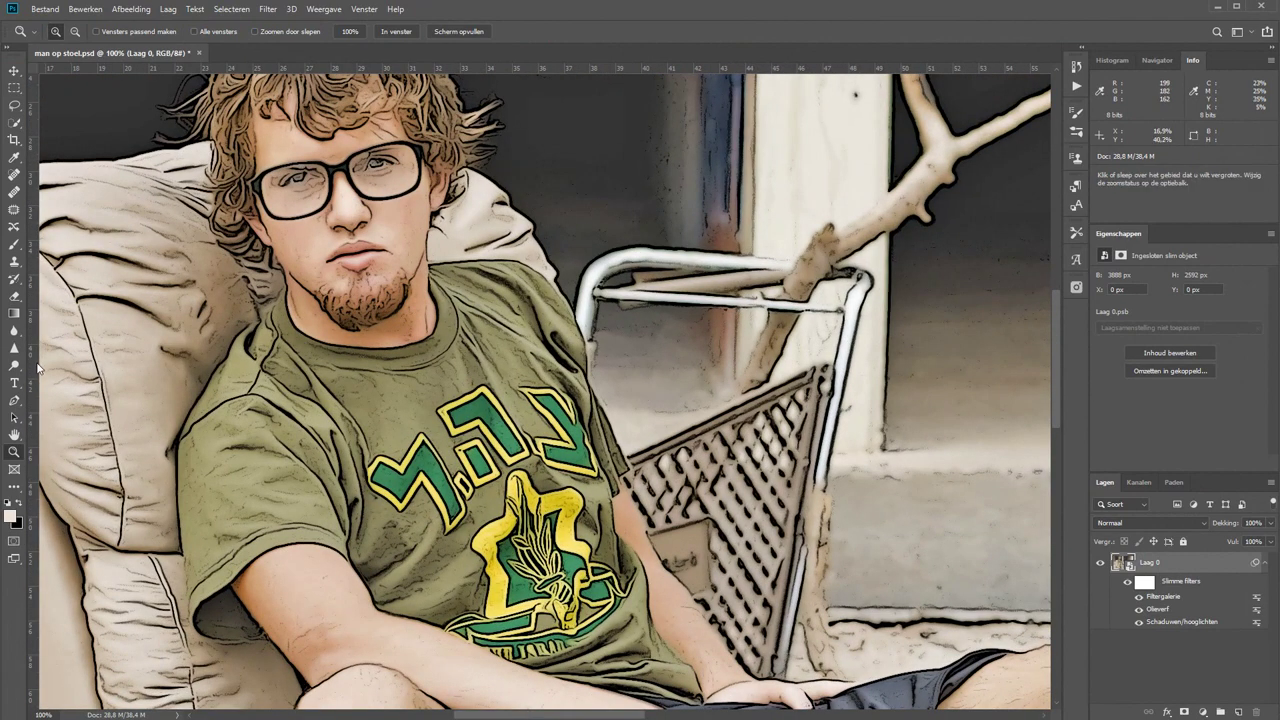
left_click(14, 434)
left_click_drag(366, 274, 418, 353)
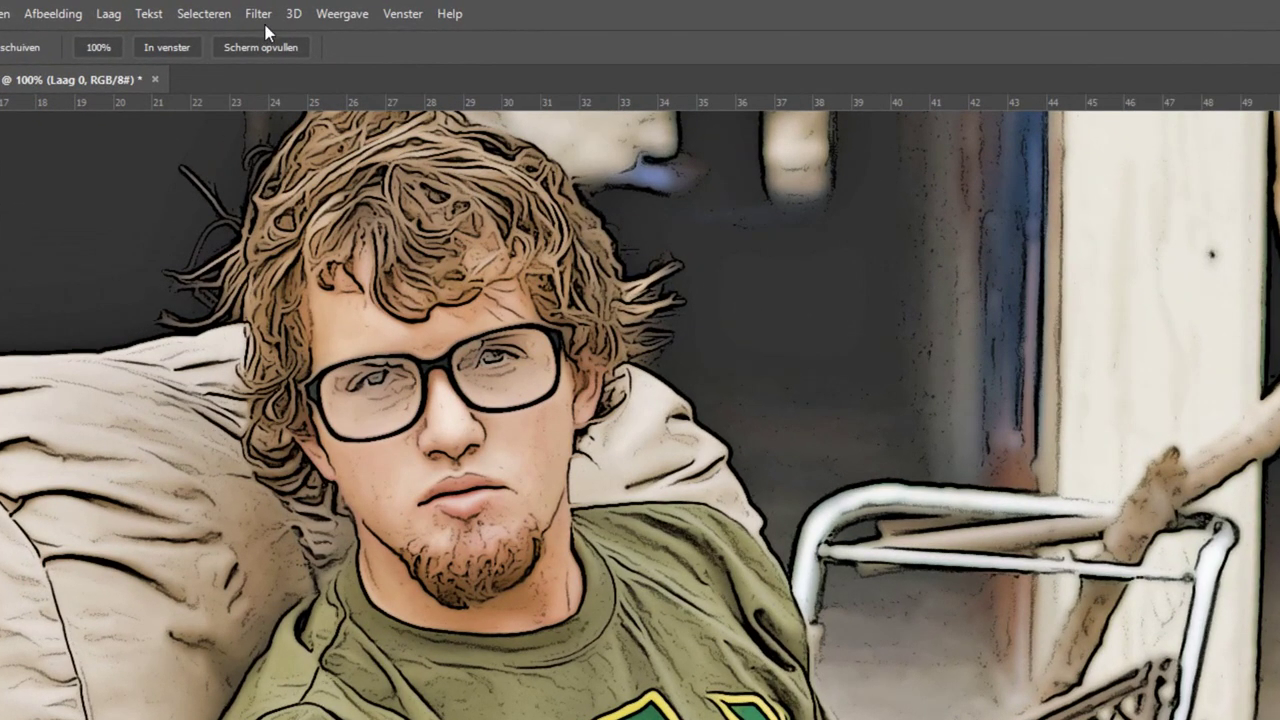
left_click(268, 10)
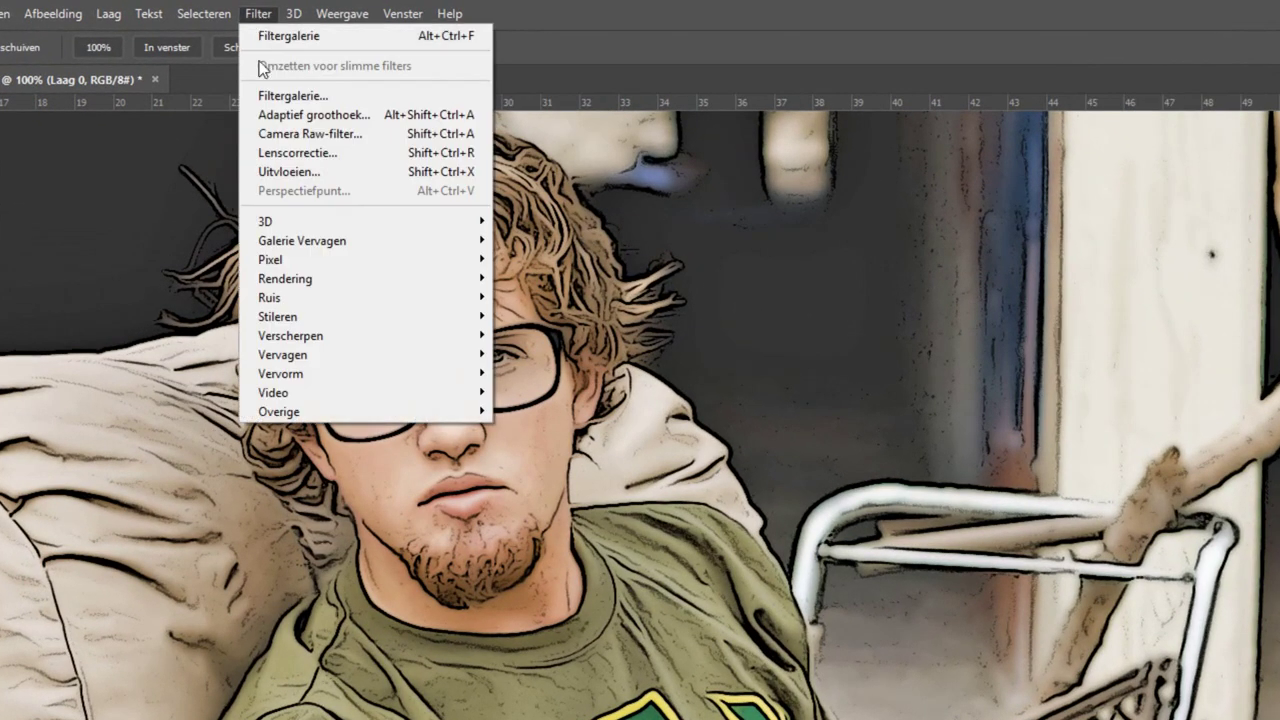
mouse_move(269, 298)
left_click(540, 316)
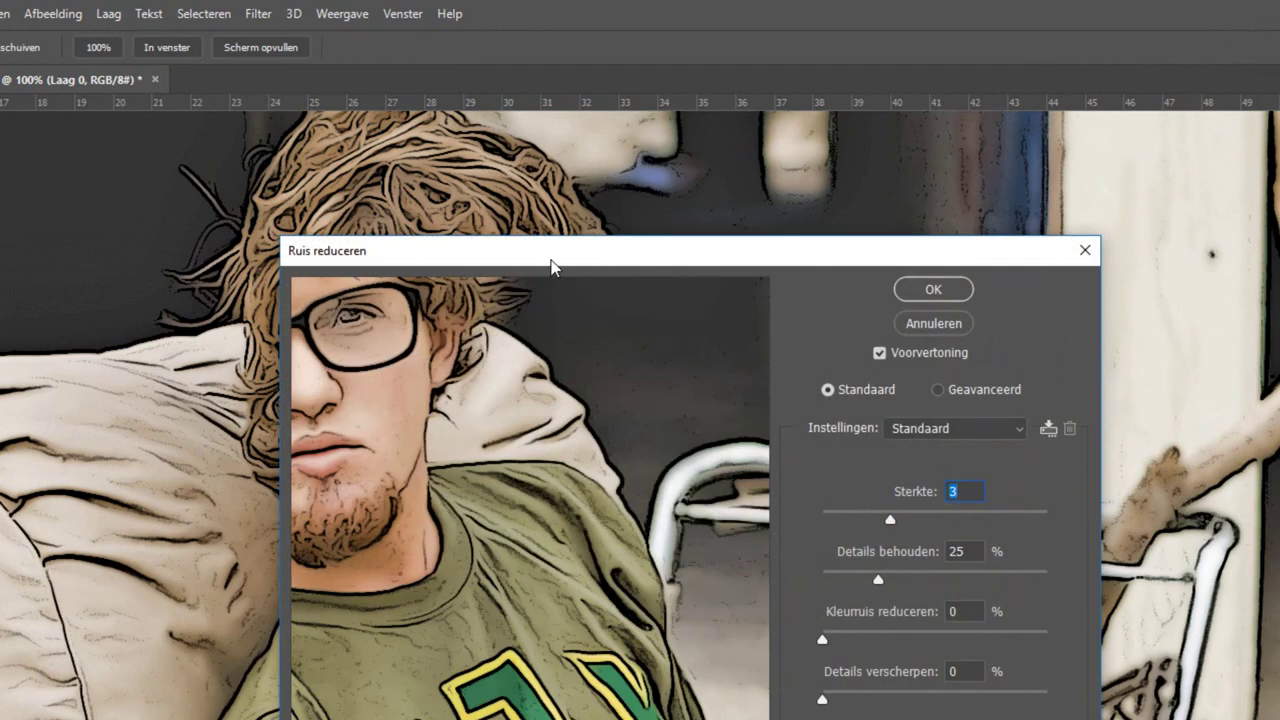
left_click_drag(547, 264, 868, 170)
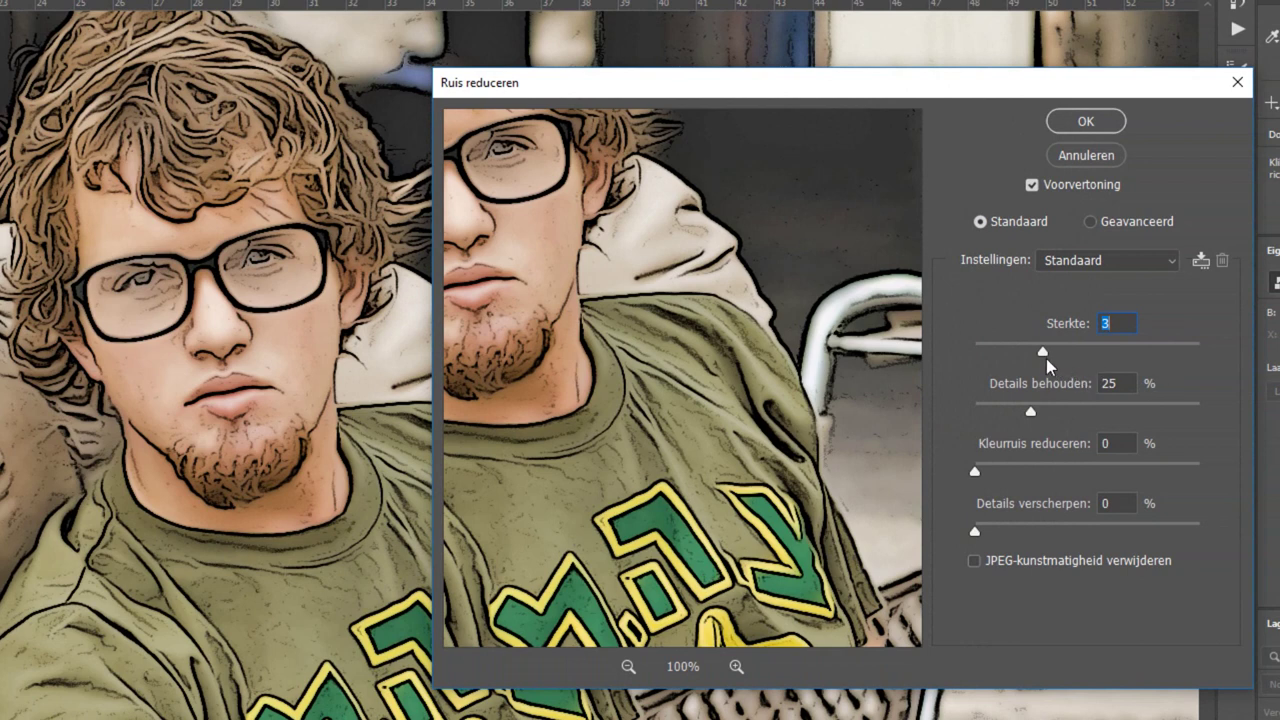
left_click_drag(1043, 355, 1214, 352)
left_click_drag(1029, 412, 953, 410)
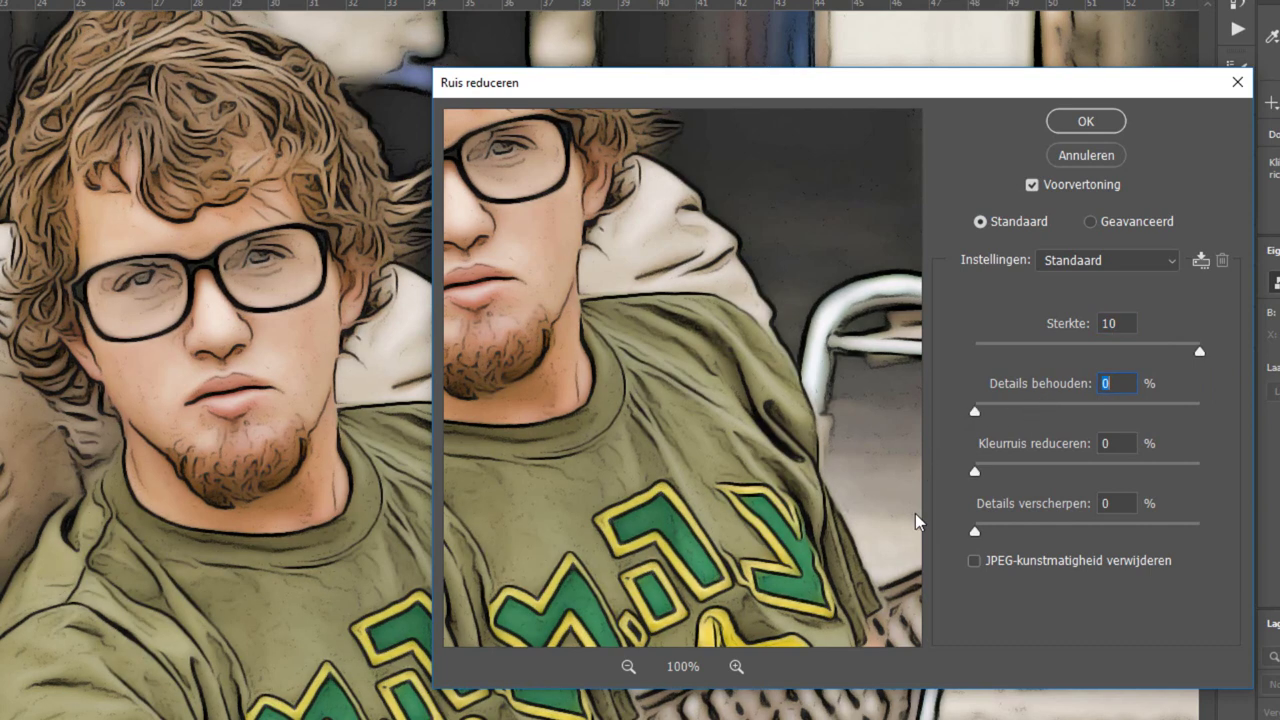
left_click(1085, 119)
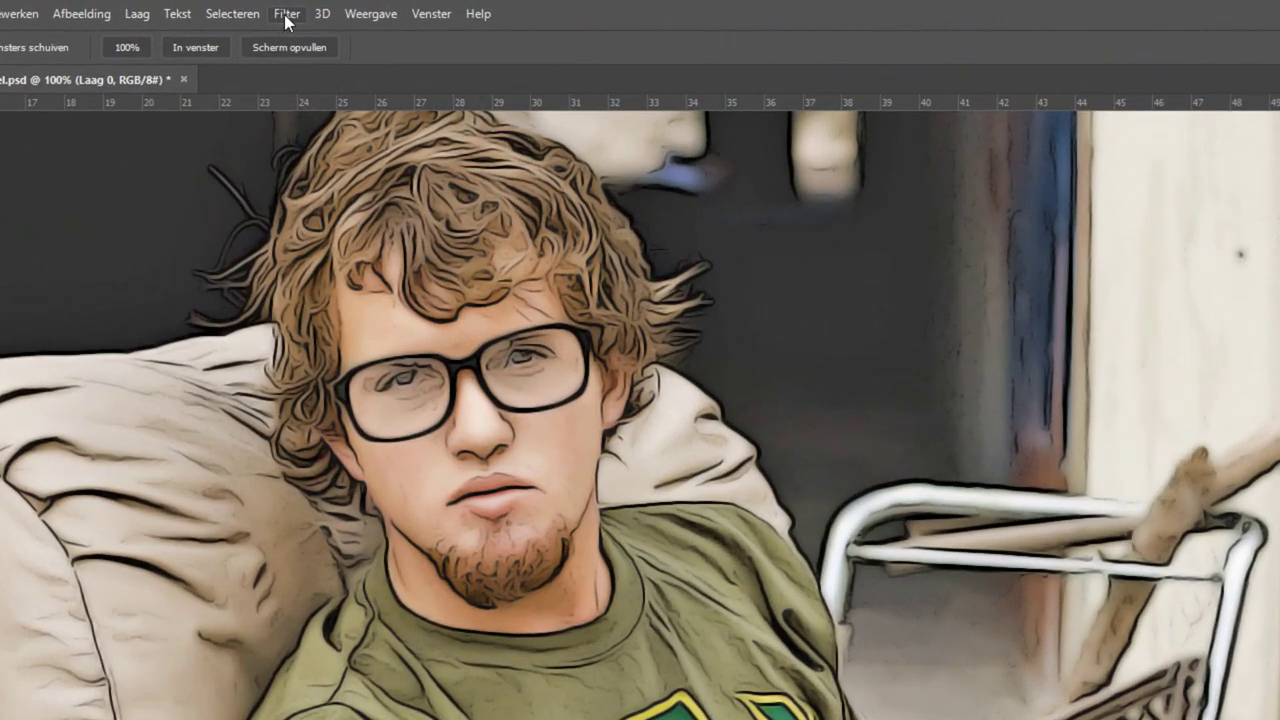
Apply Onscherp masker with amount 70%, radius 4,0 pixels and threshold 0.
left_click(268, 11)
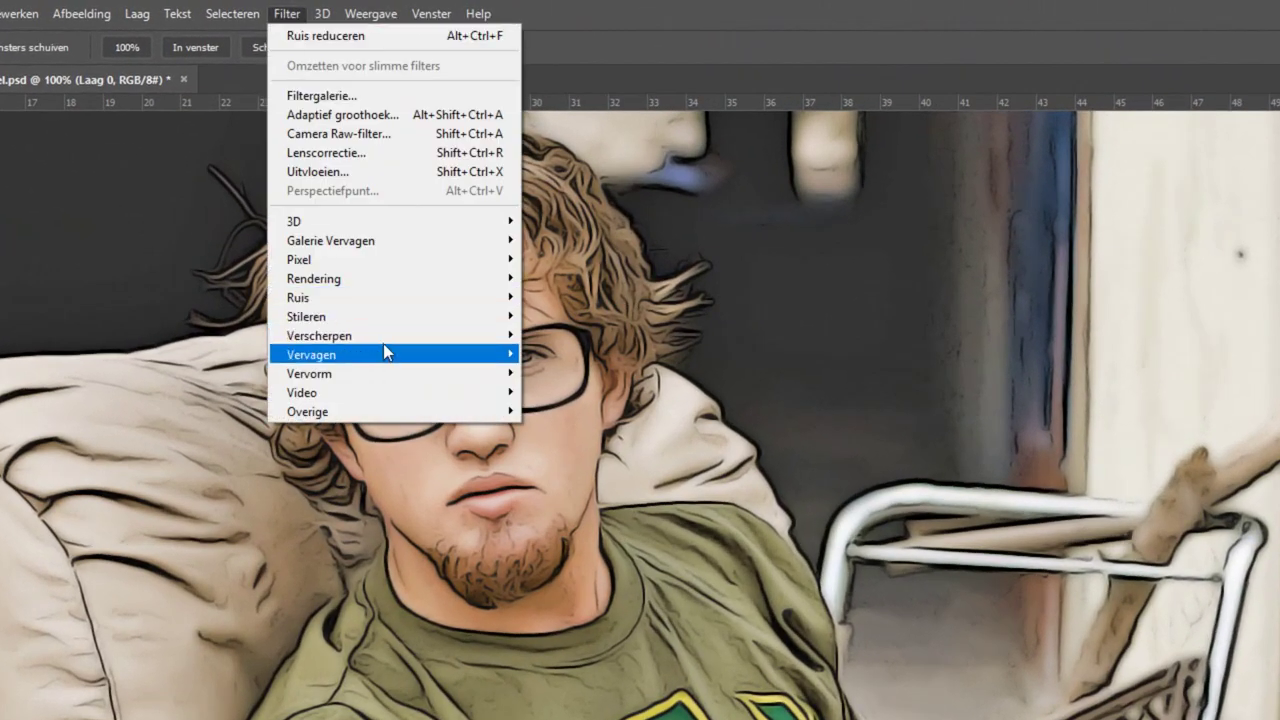
mouse_move(319, 335)
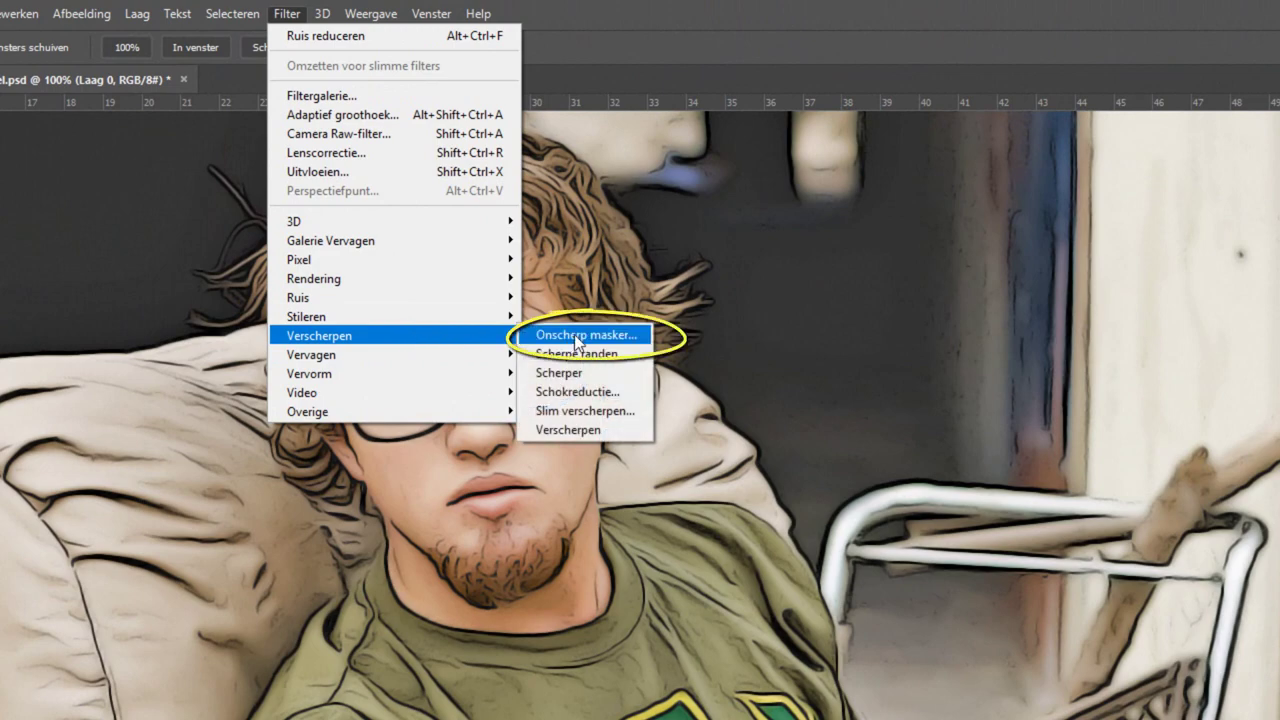
left_click(574, 334)
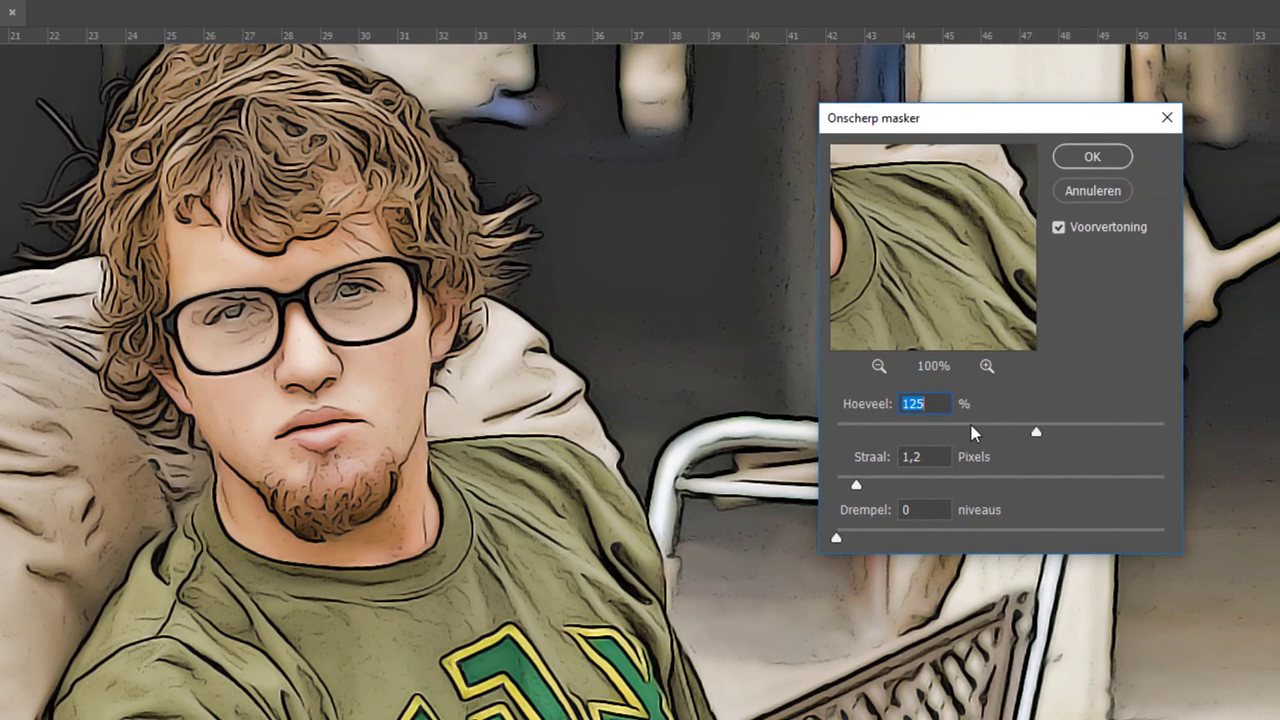
left_click(962, 426)
left_click(958, 438)
left_click_drag(857, 484, 906, 486)
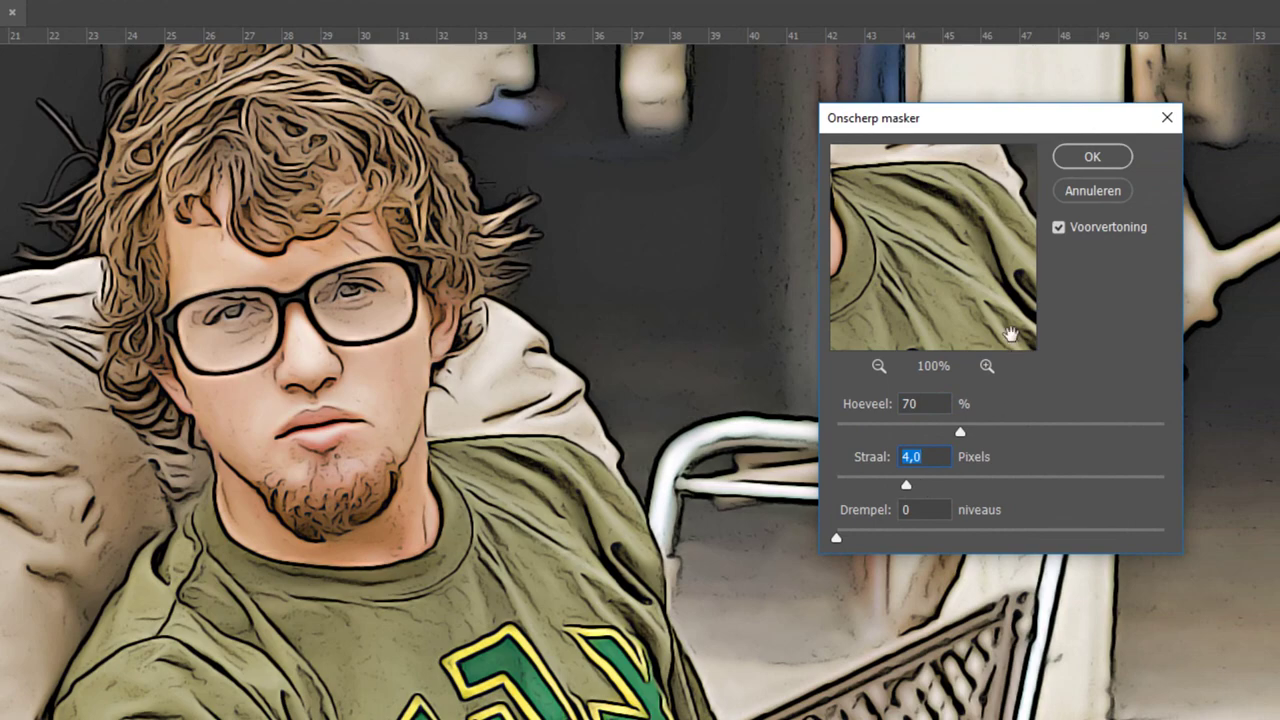
left_click(1101, 160)
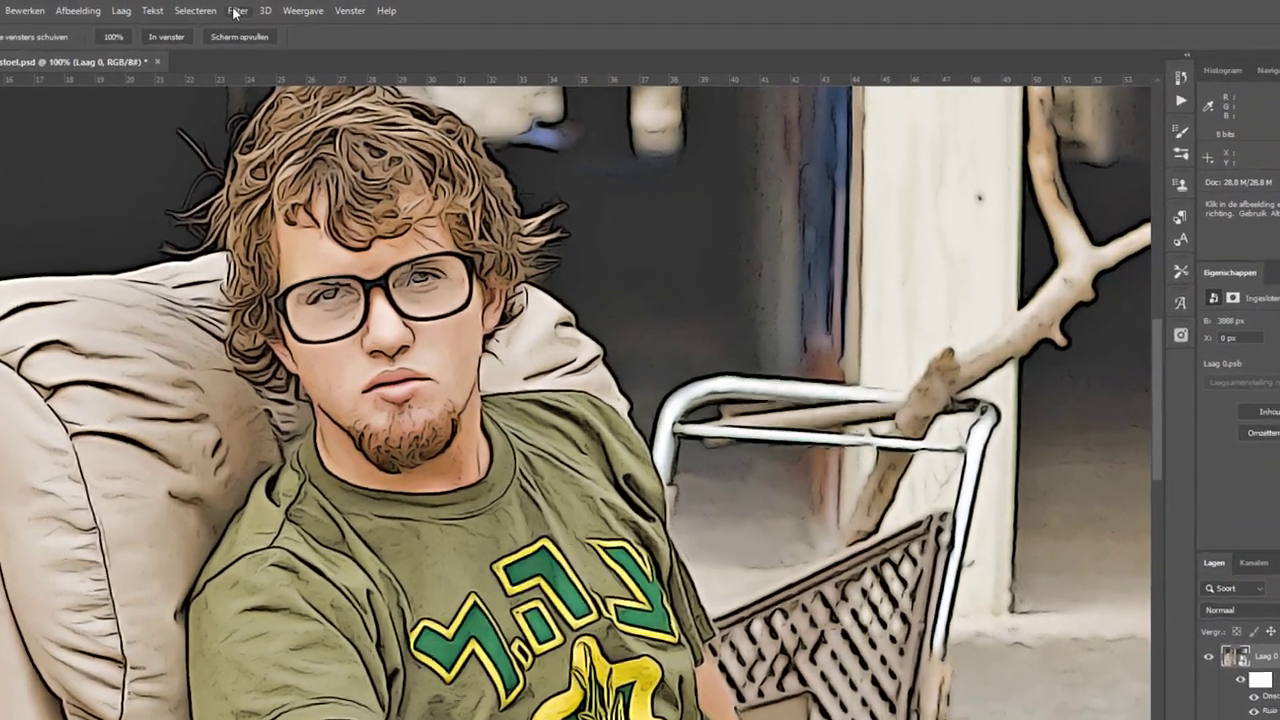
Apply Slim vervagen to Laag 0 with radius 4,0 and threshold 25,0.
left_click(268, 9)
mouse_move(202, 354)
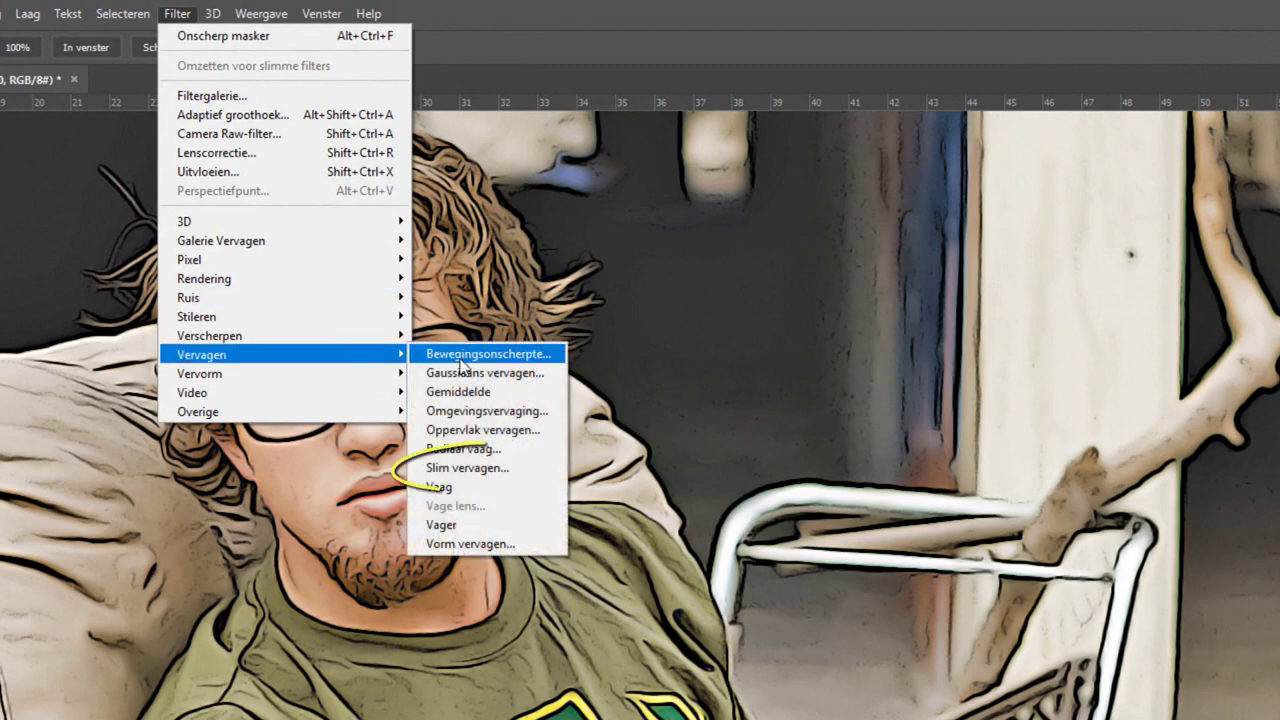
left_click(487, 470)
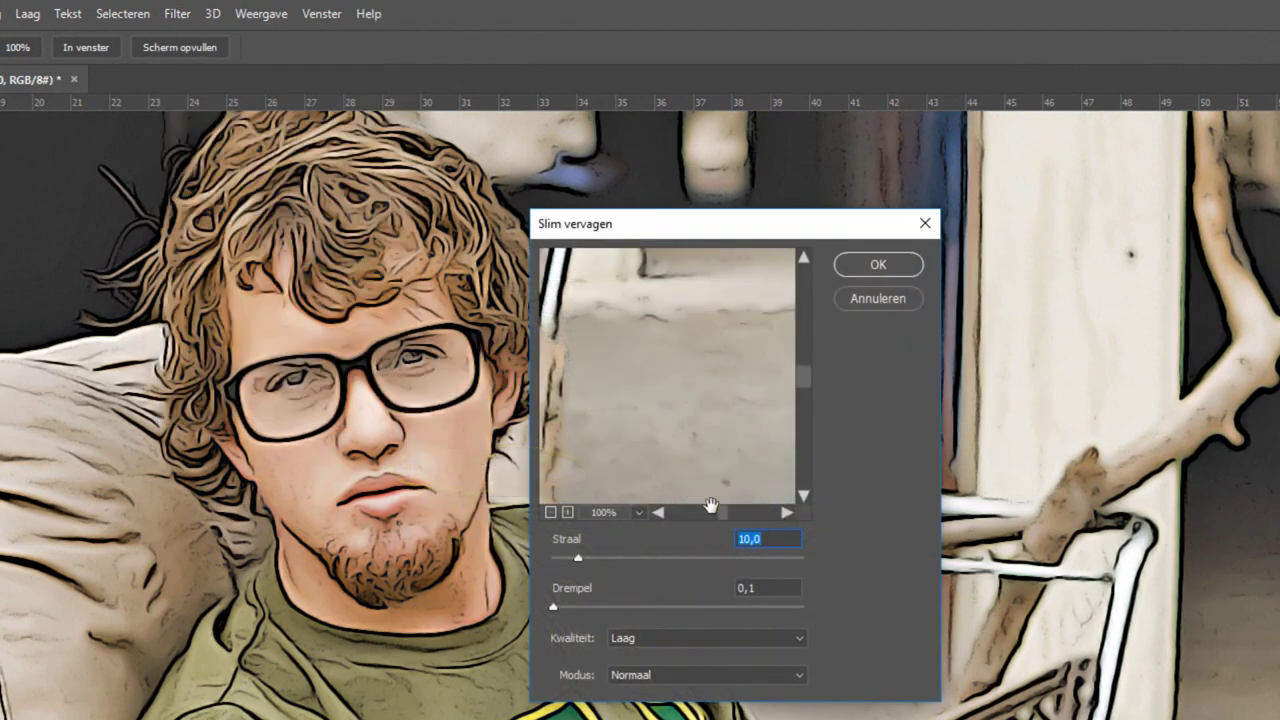
left_click_drag(564, 558, 574, 548)
left_click_drag(553, 607, 615, 608)
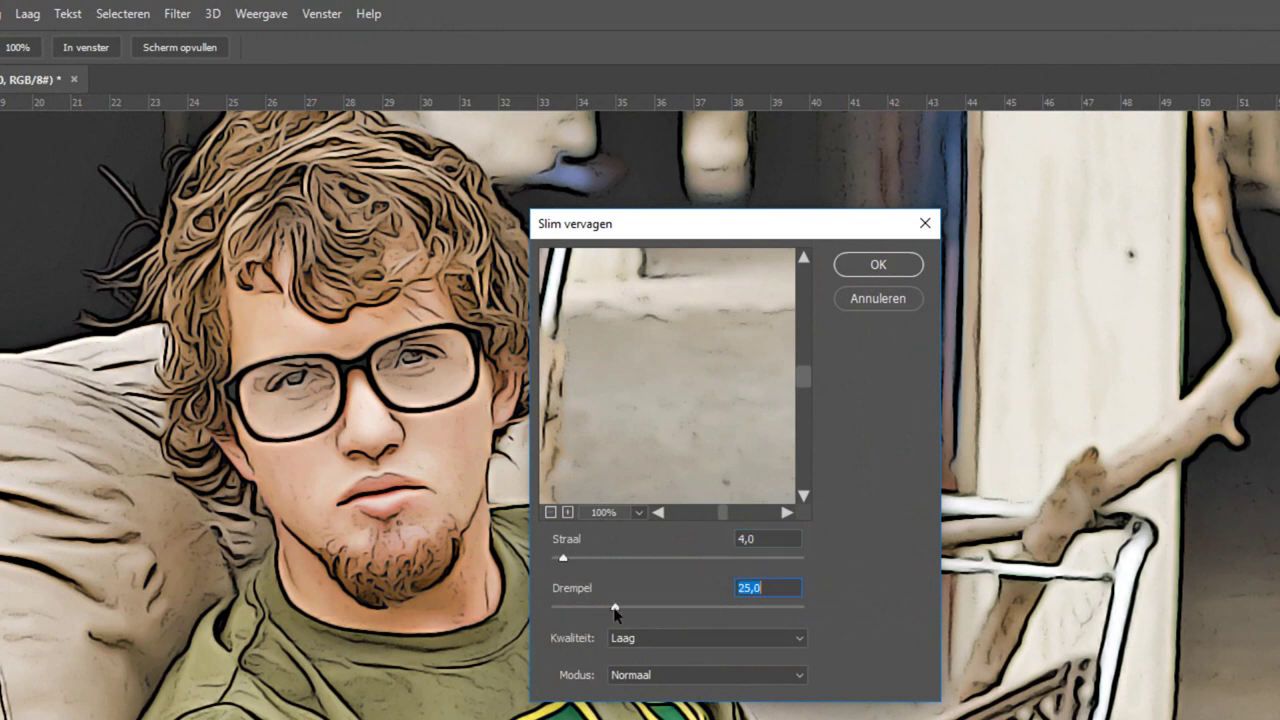
left_click(856, 266)
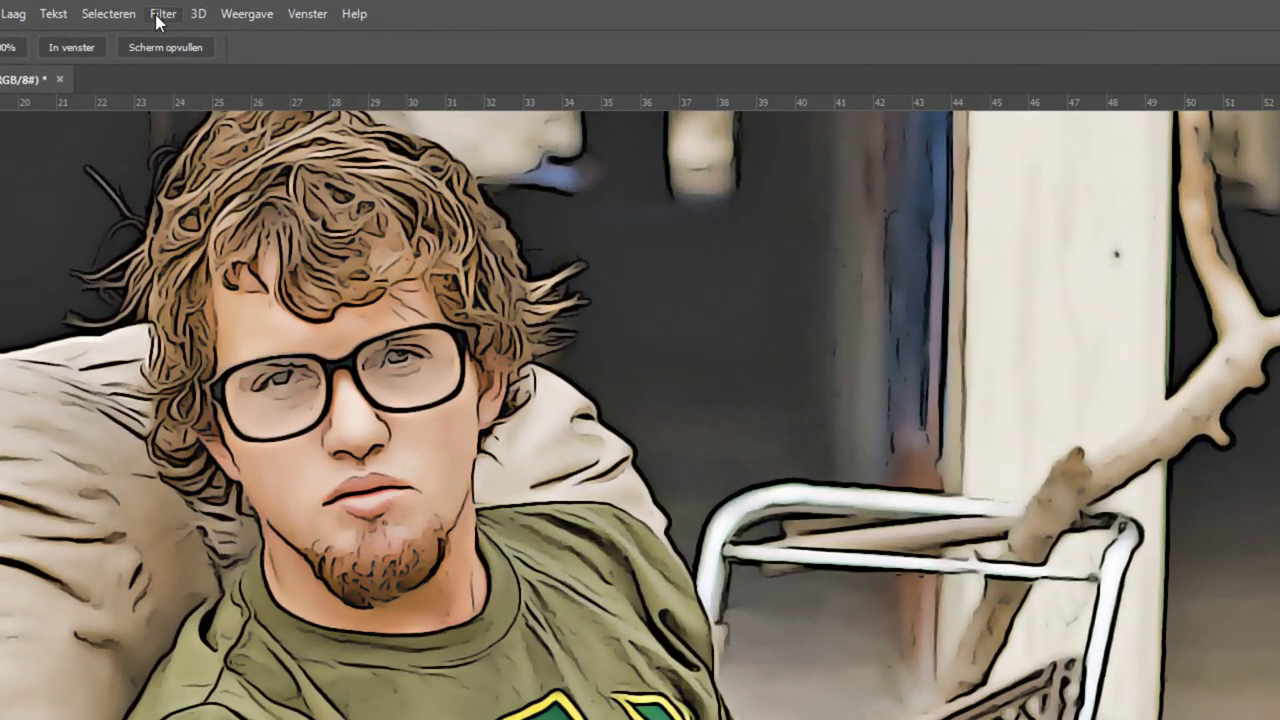
Apply the Filtergalerie Knipsel cutout with 4 levels, edge simplicity 4 and edge fidelity 2.
left_click(160, 16)
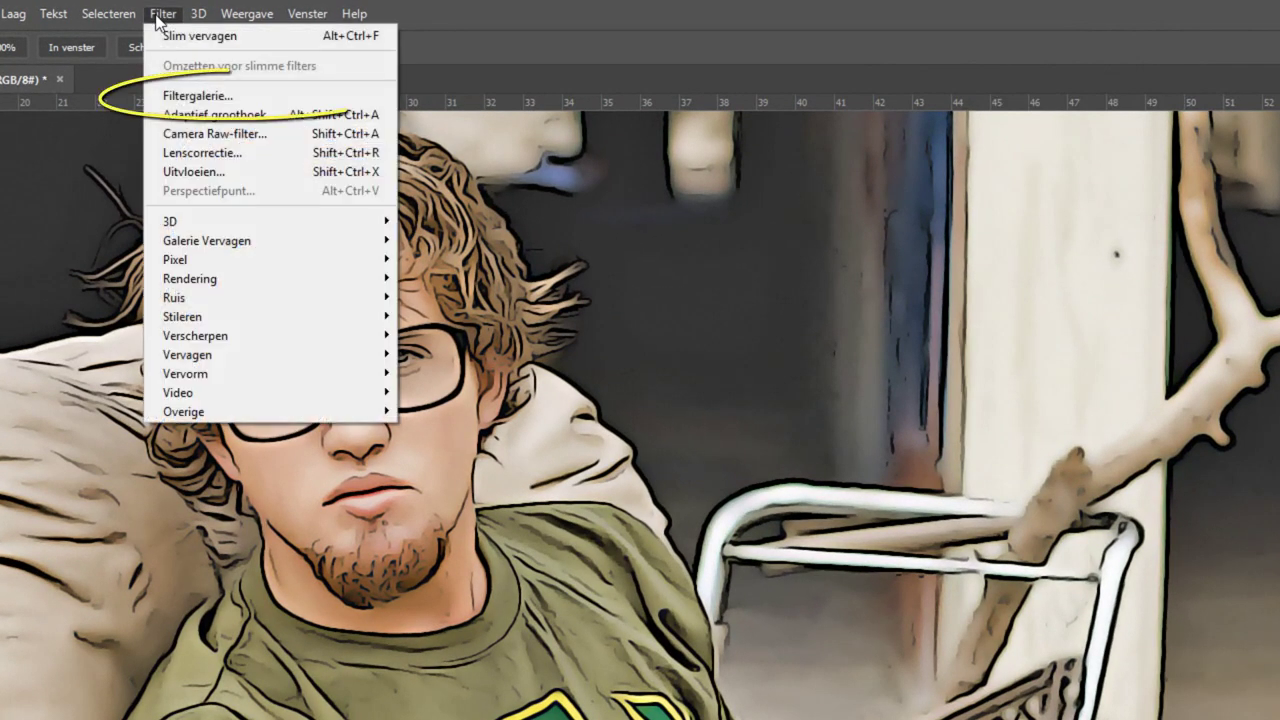
left_click(216, 95)
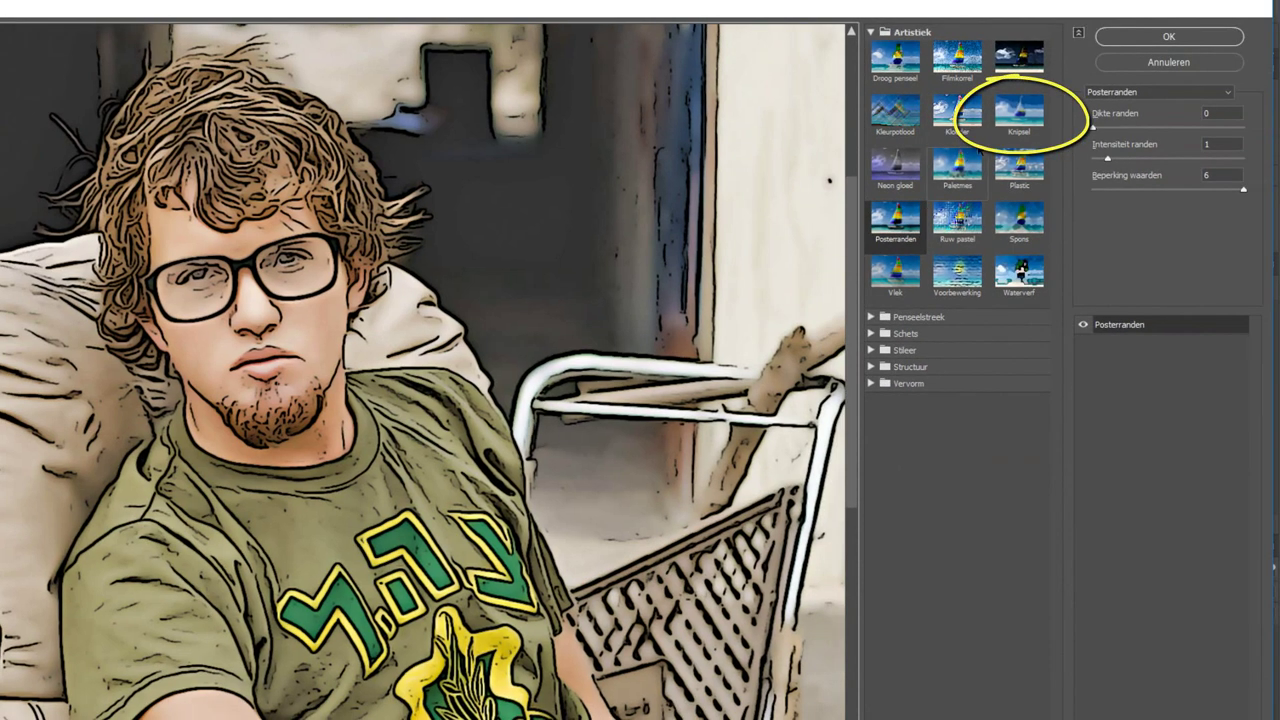
left_click(1020, 112)
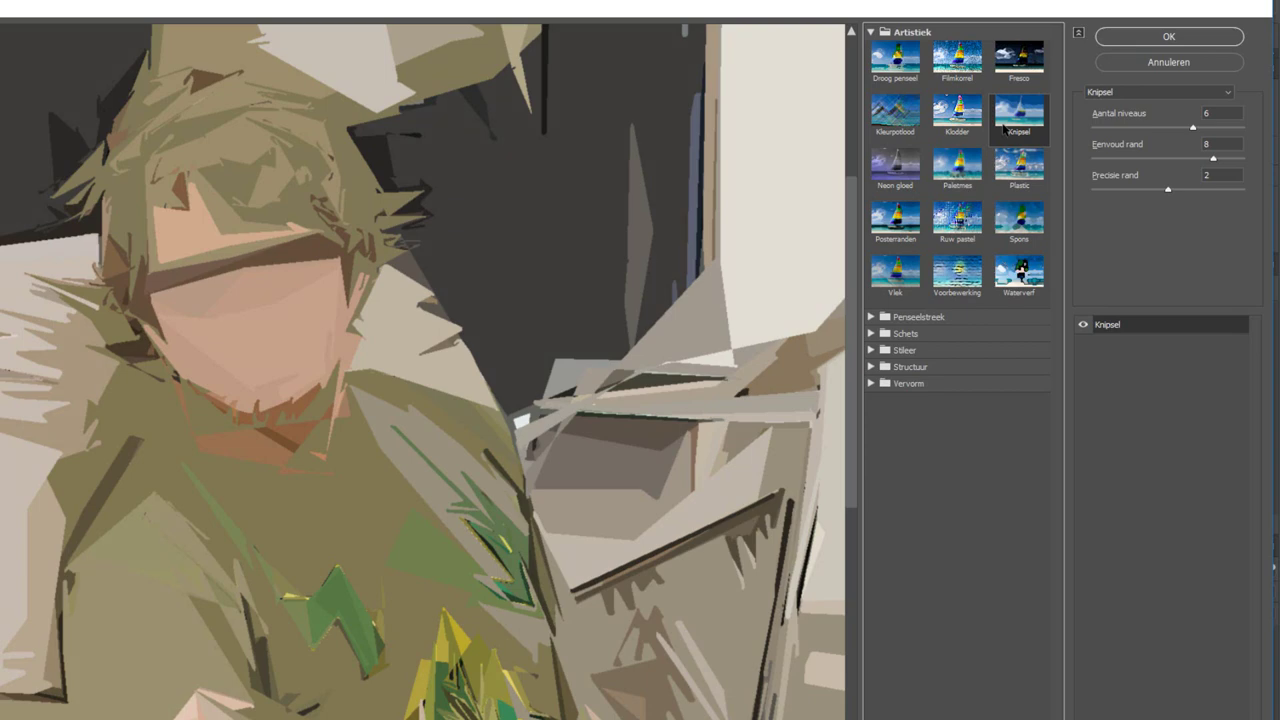
left_click(1151, 128)
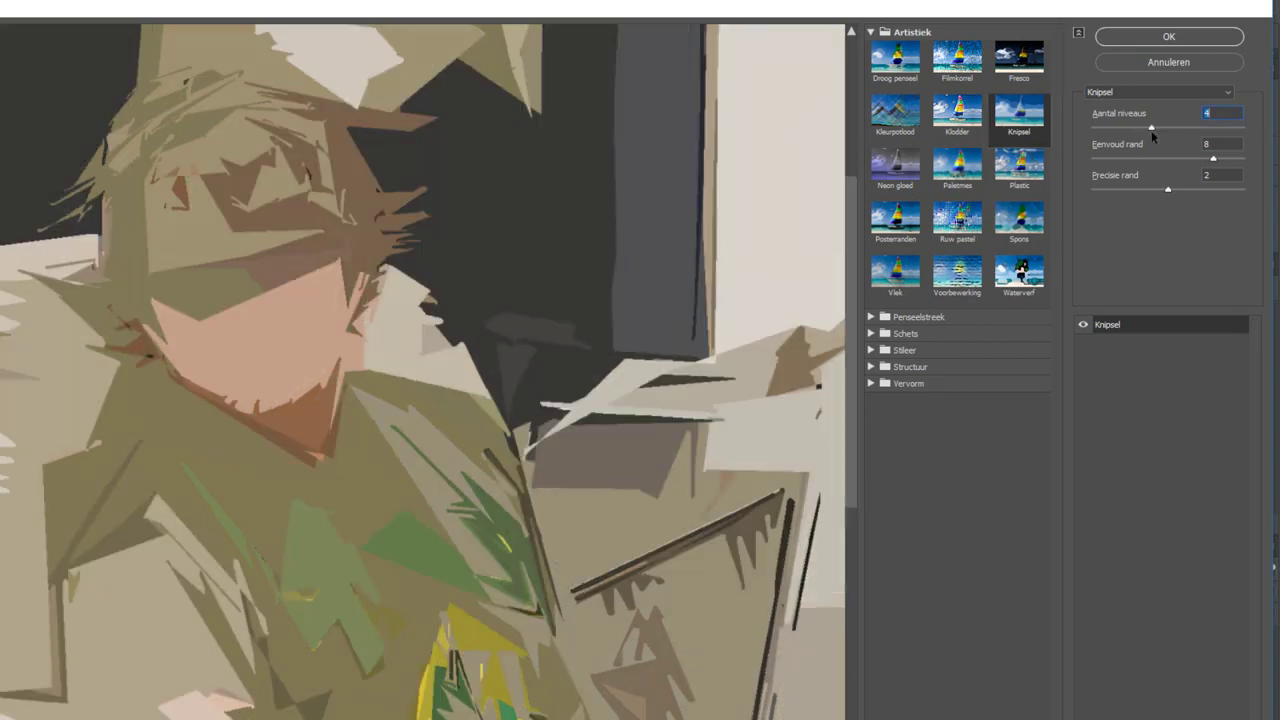
left_click(1151, 159)
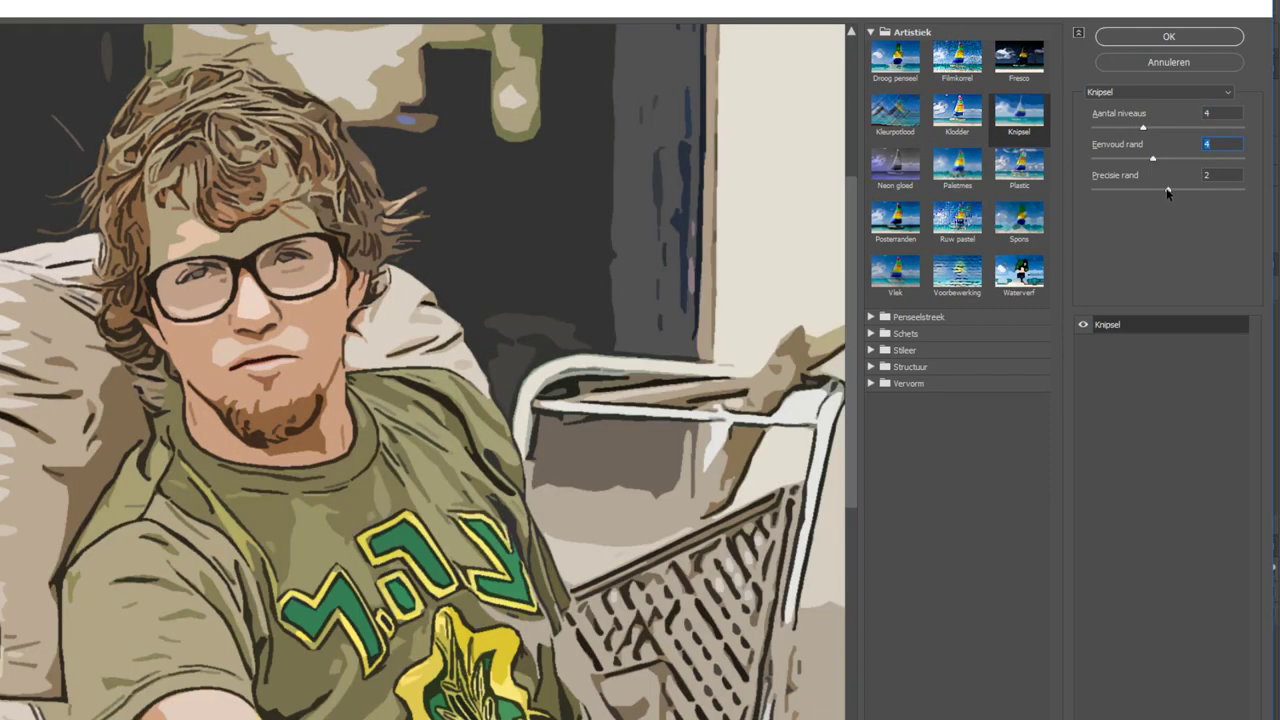
left_click(1165, 192)
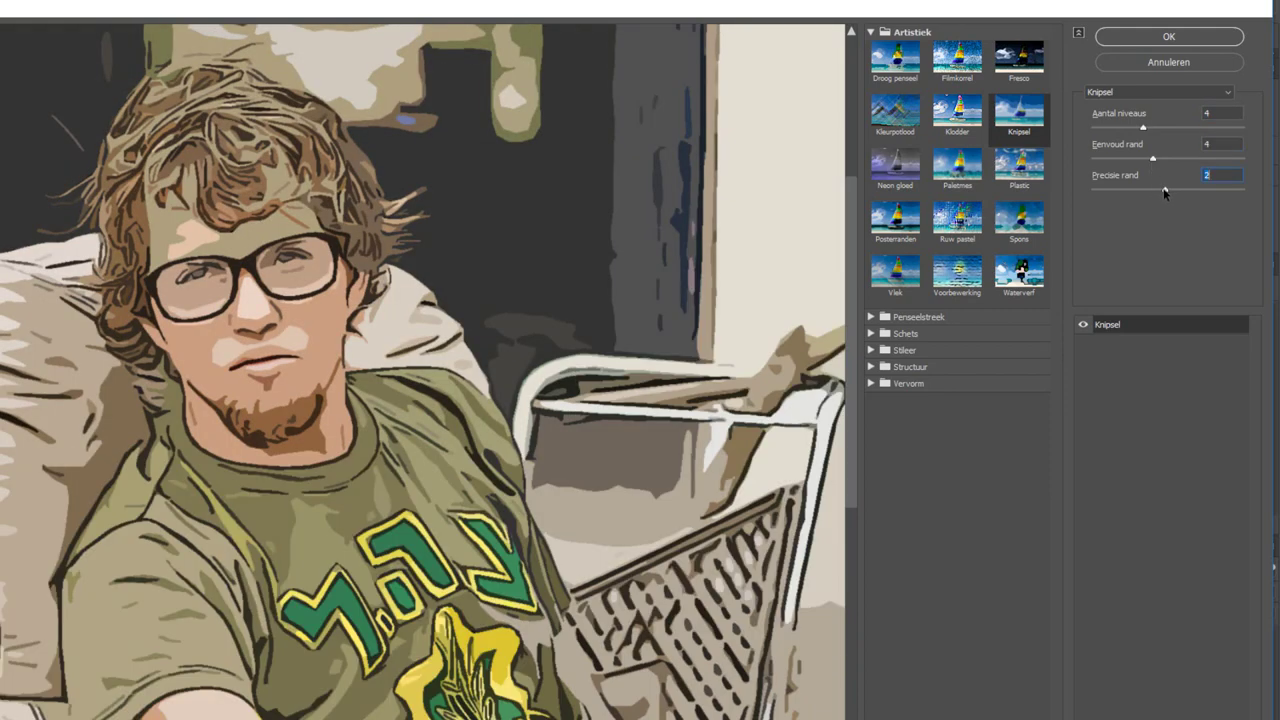
left_click(1136, 40)
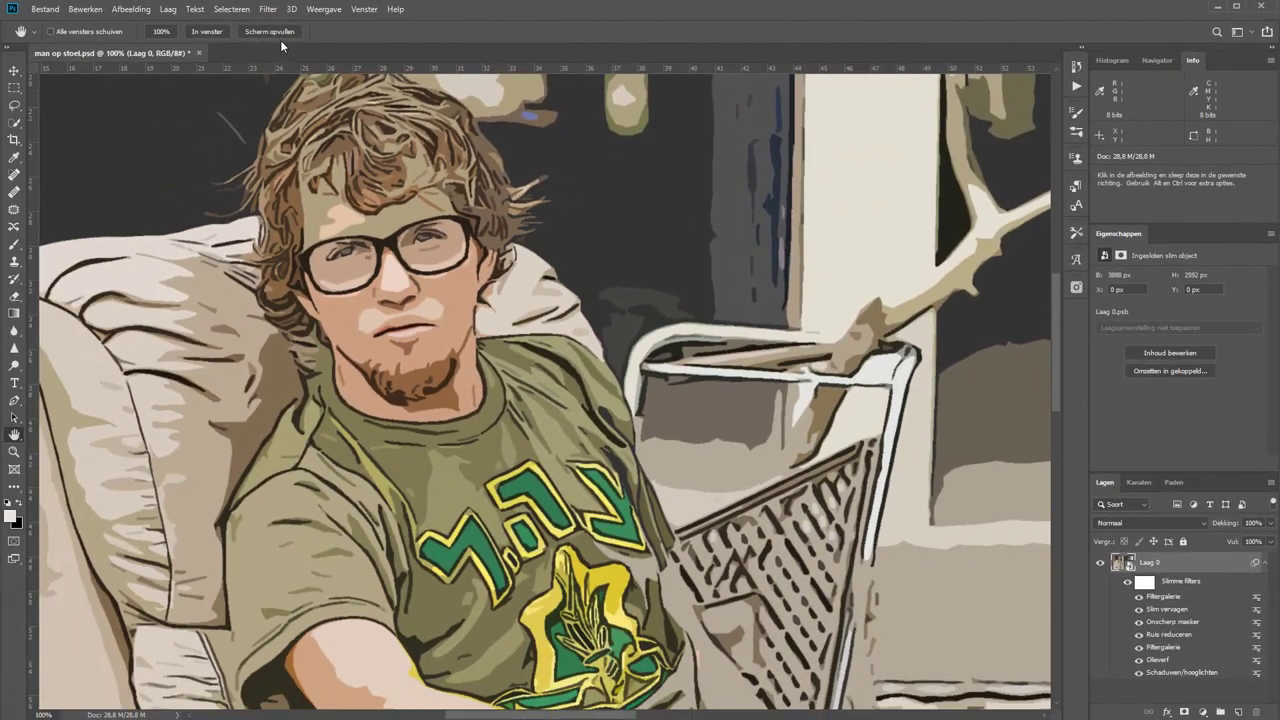
left_click(207, 31)
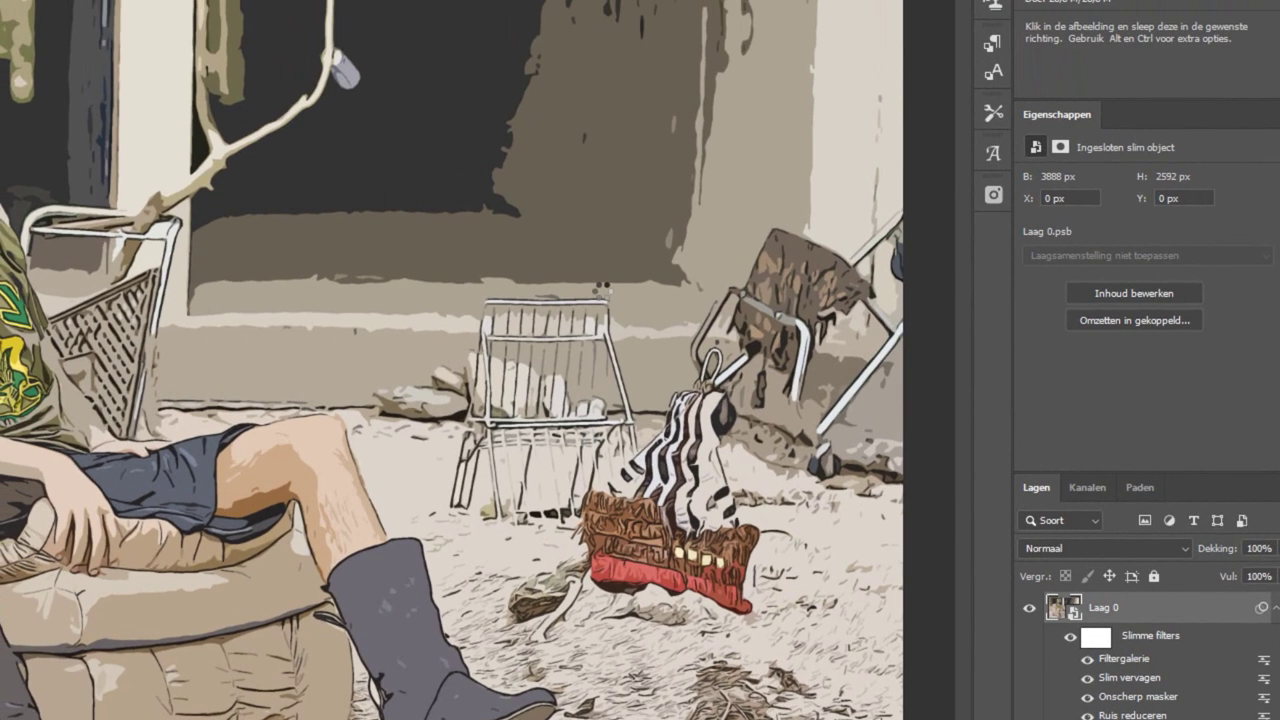
Set the Knipsel Filtergalerie filter's blending to Zwak licht at about 51% opacity.
double_click(1264, 658)
left_click(454, 170)
left_click_drag(458, 193, 407, 200)
left_click(507, 142)
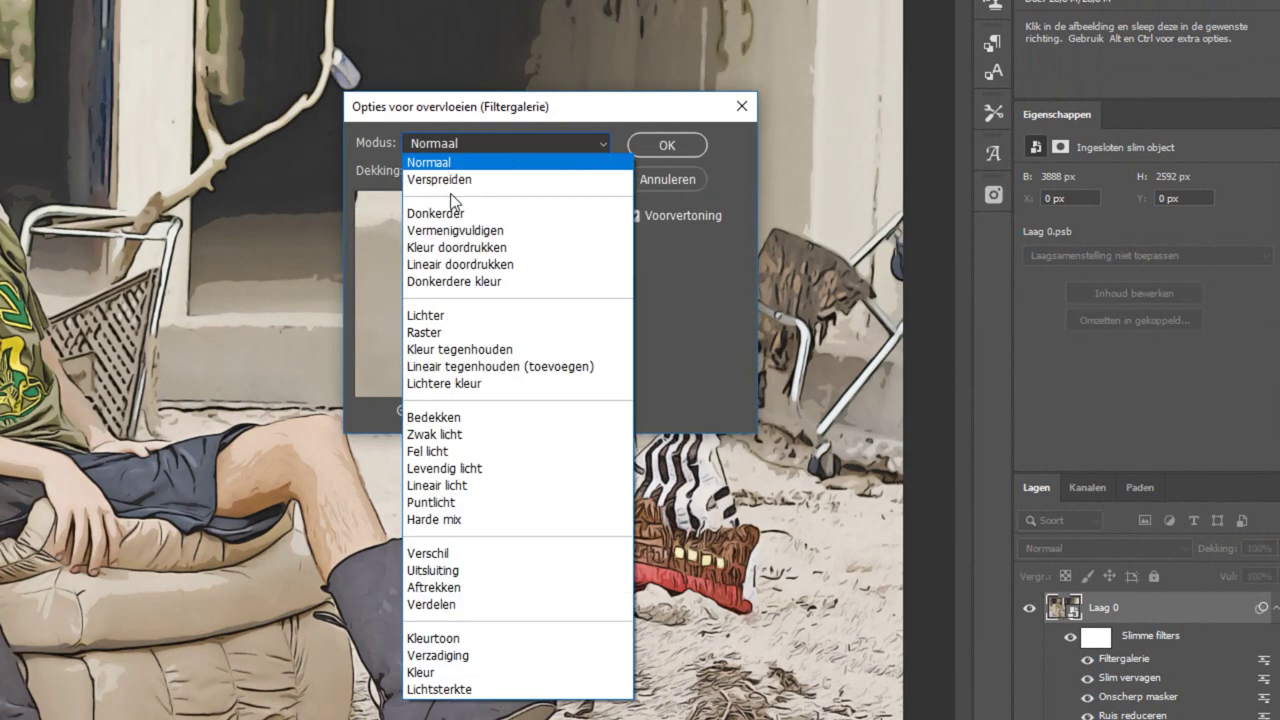
left_click(465, 436)
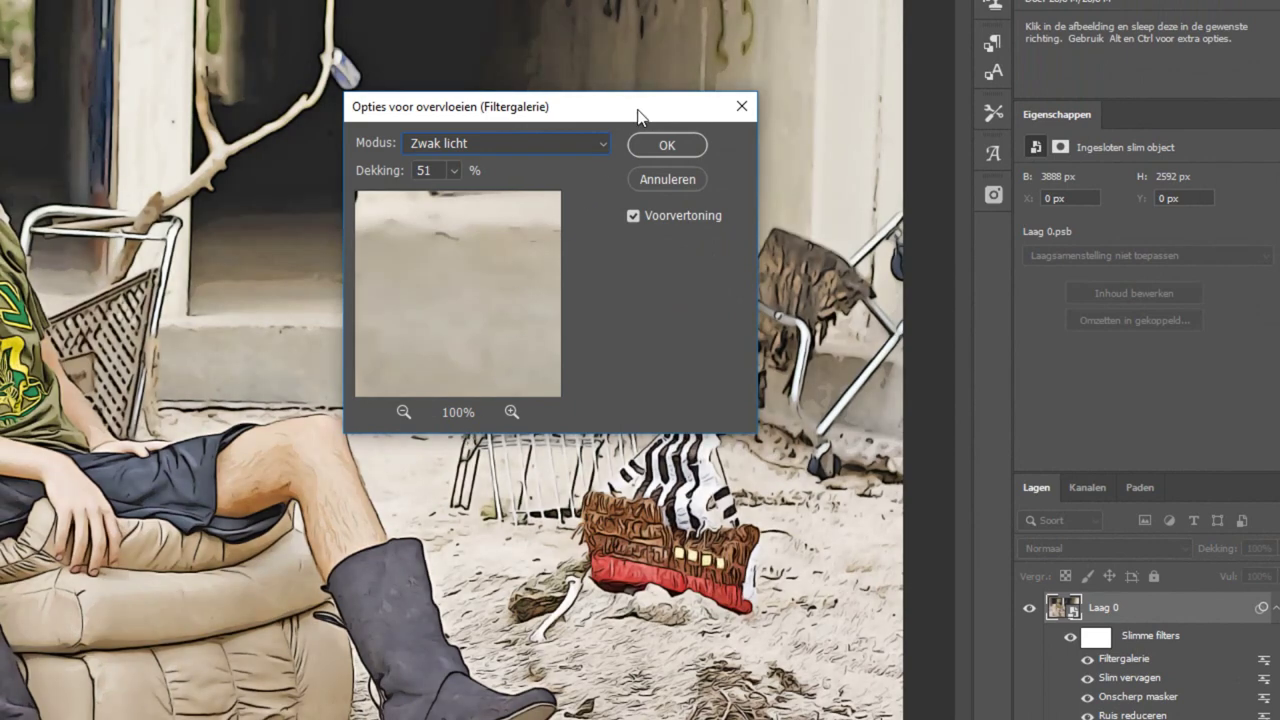
left_click(684, 145)
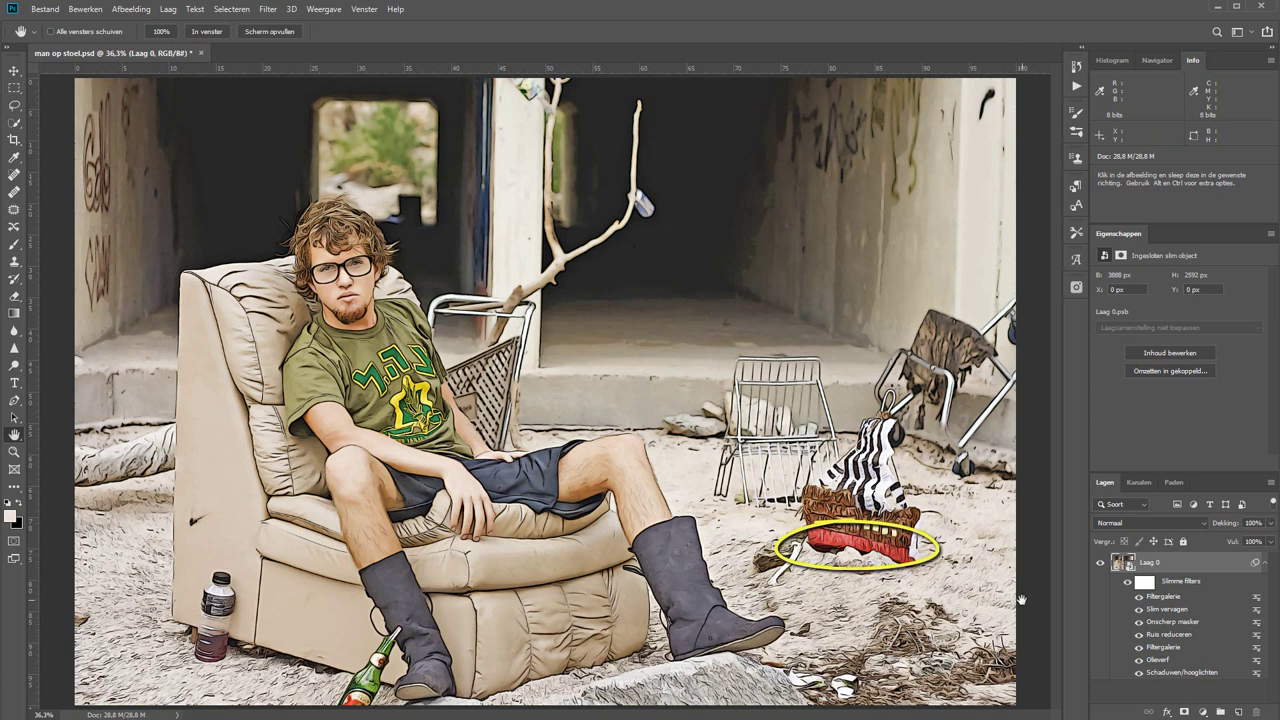
Add Laag 1 and fill it with the red sampled (31x31 average) from the red box.
left_click(1239, 712)
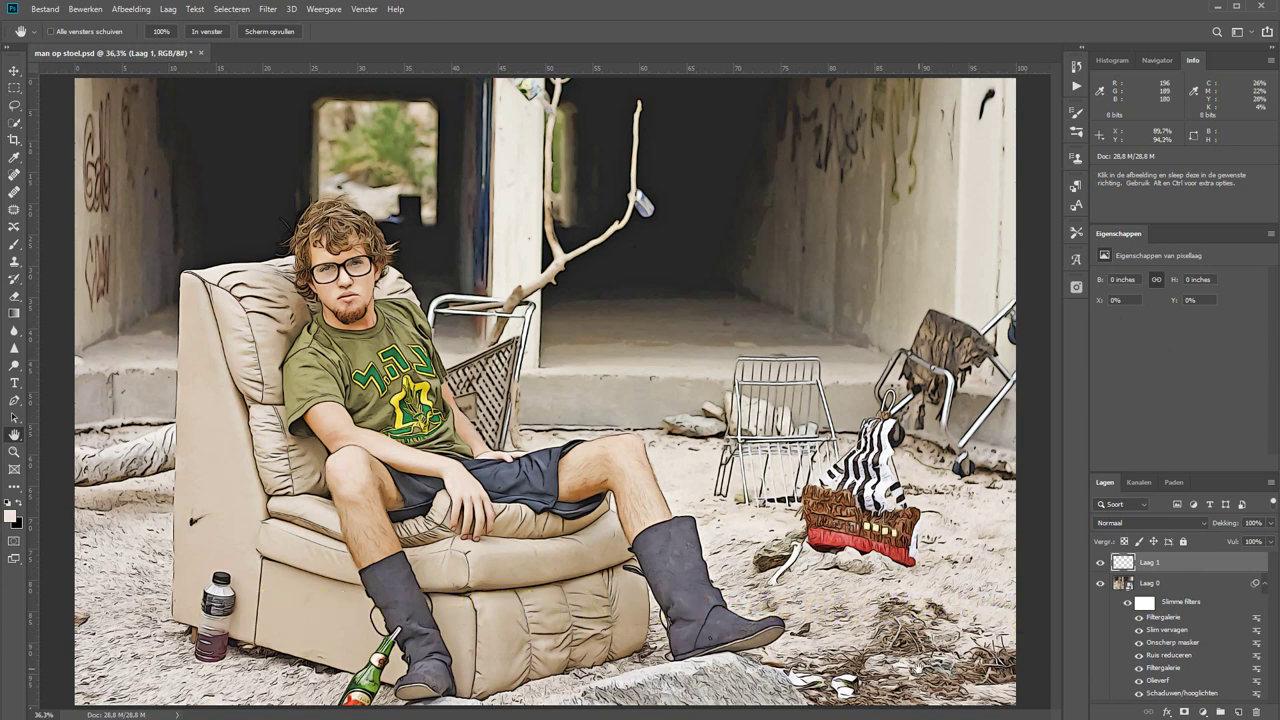
key("i")
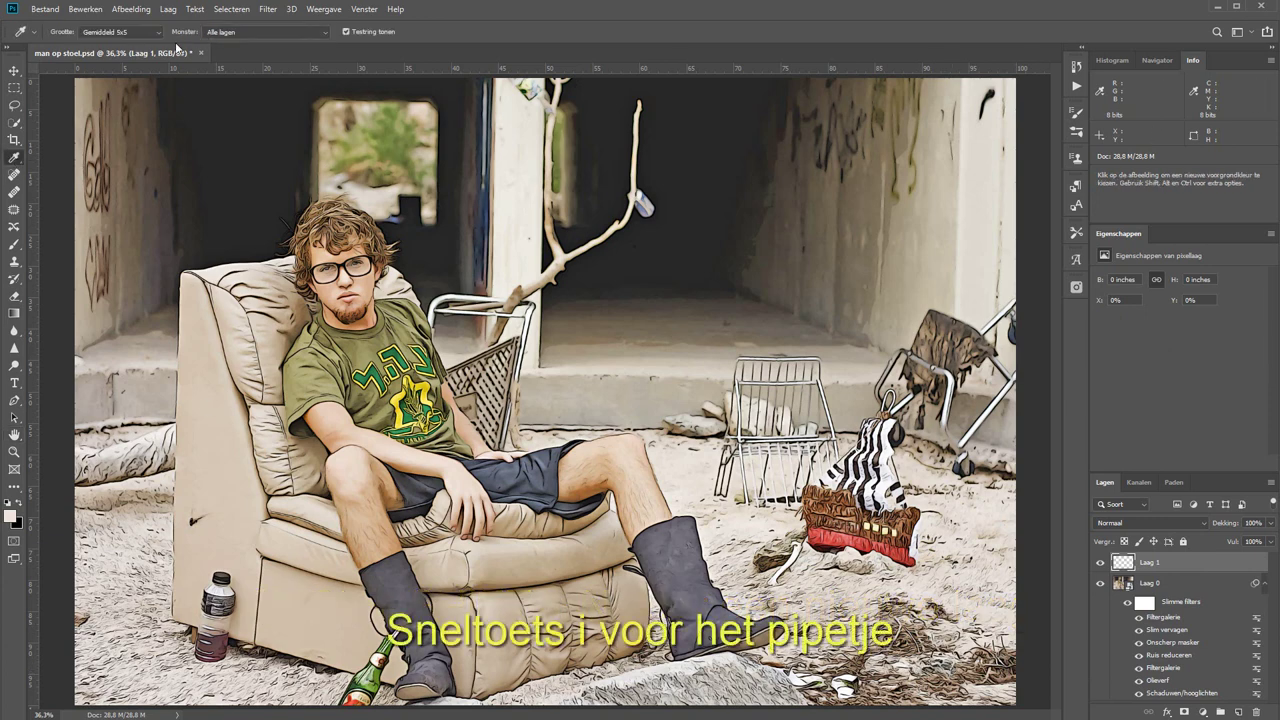
left_click(161, 35)
left_click(100, 86)
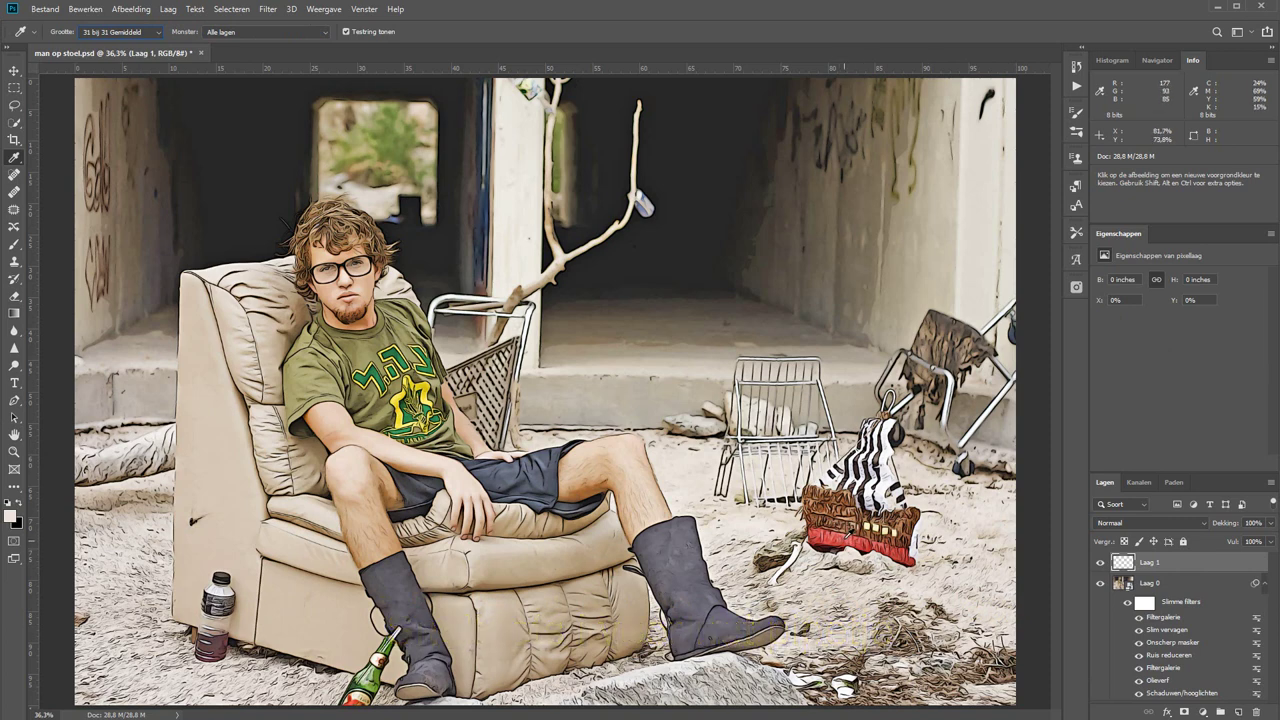
left_click(844, 538)
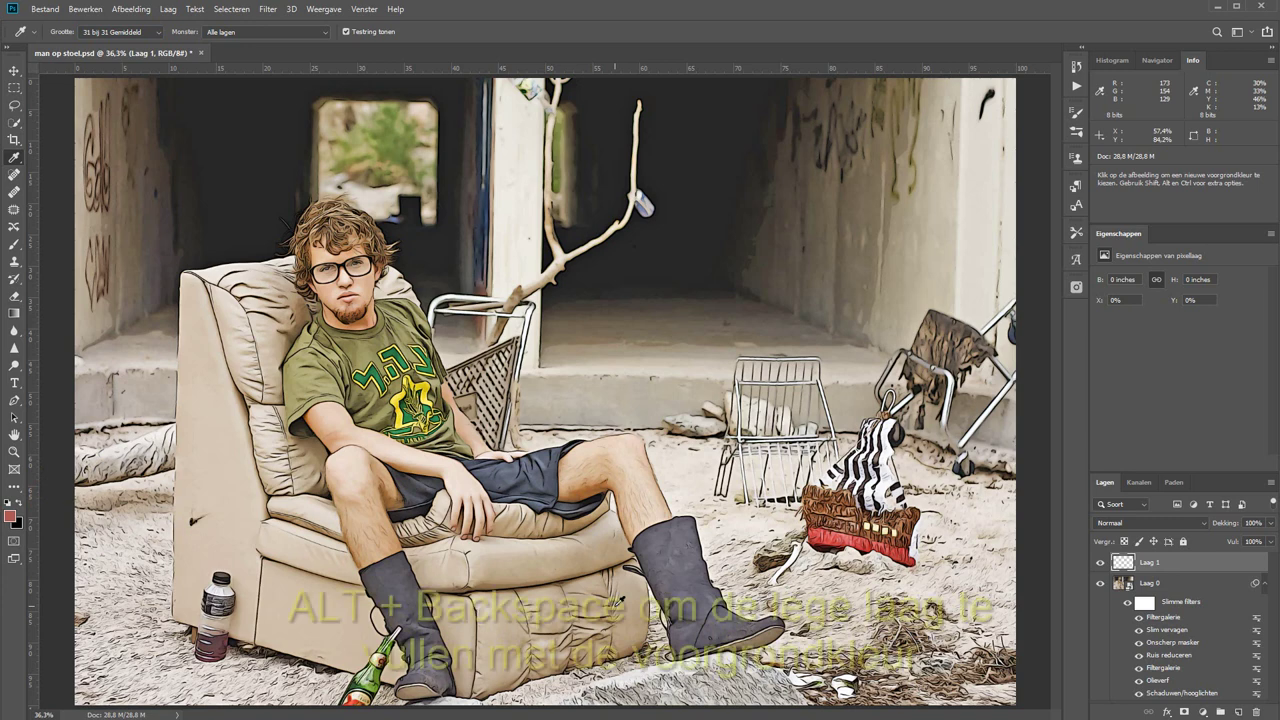
key("alt")
key("alt+BackSpace")
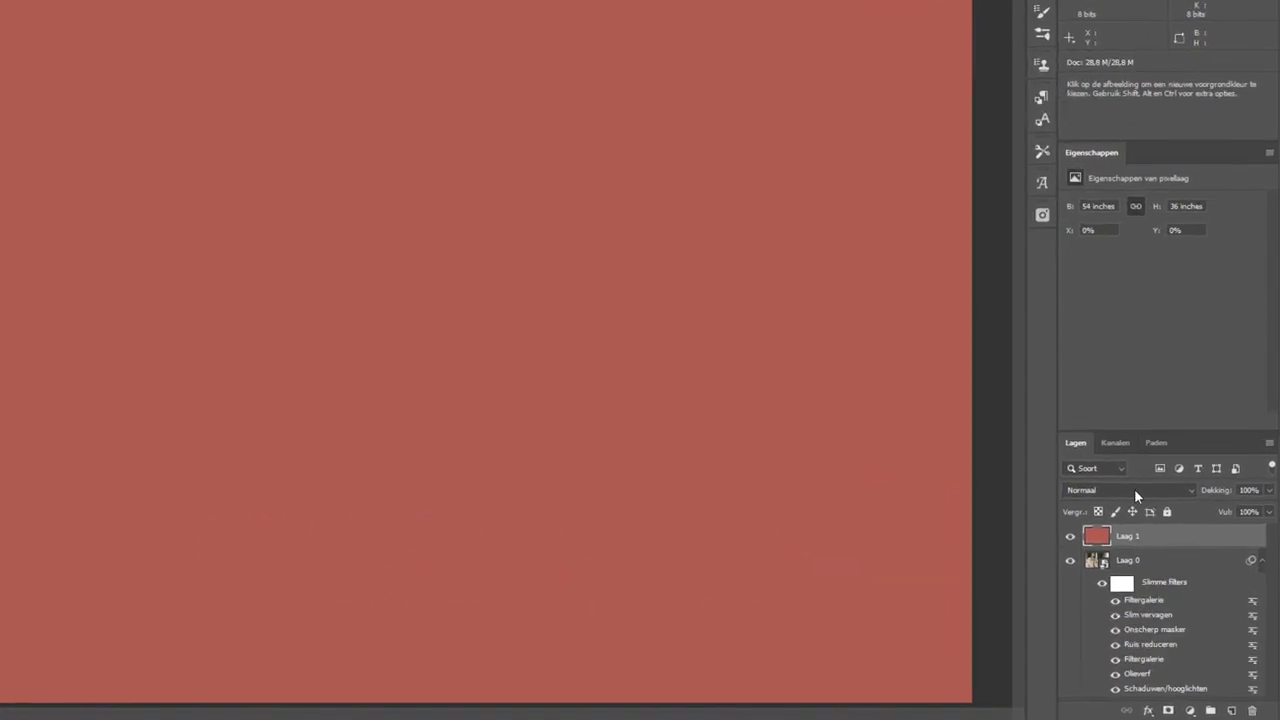
Set the red Laag 1 to Bleken blend mode at 50% opacity.
left_click(1162, 521)
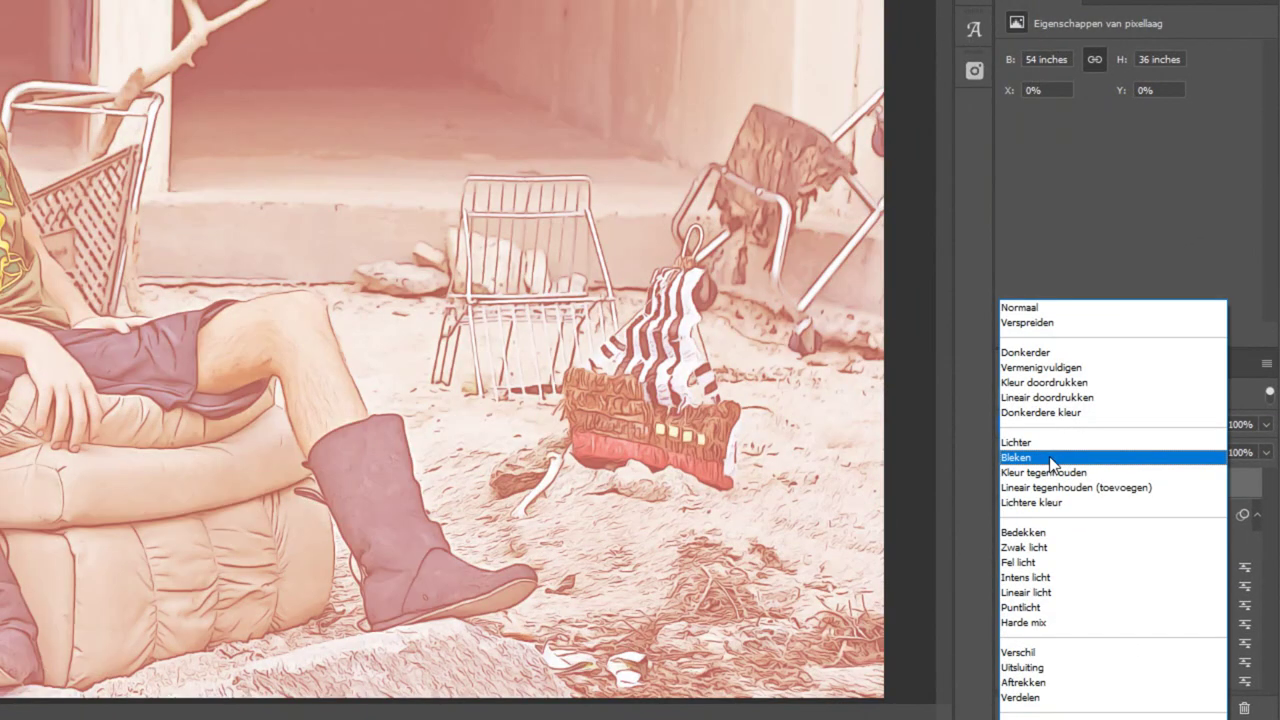
left_click(1049, 457)
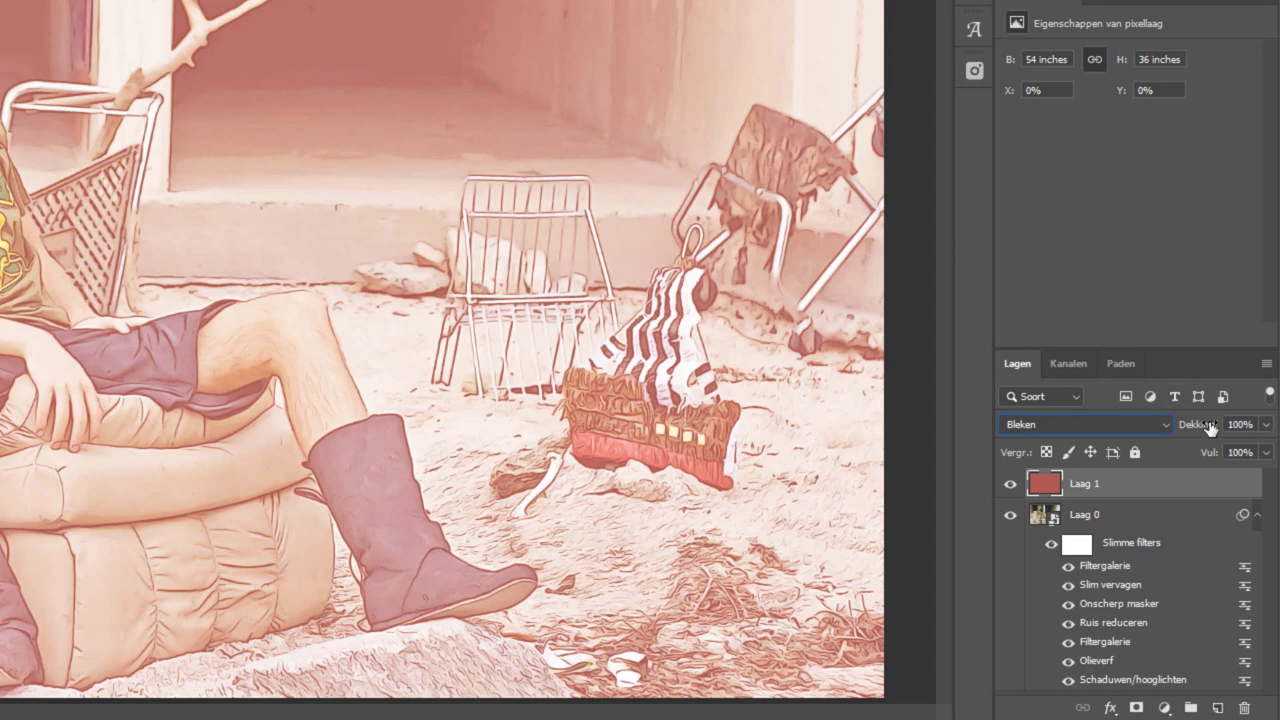
key("Tab")
type("50")
key("Return")
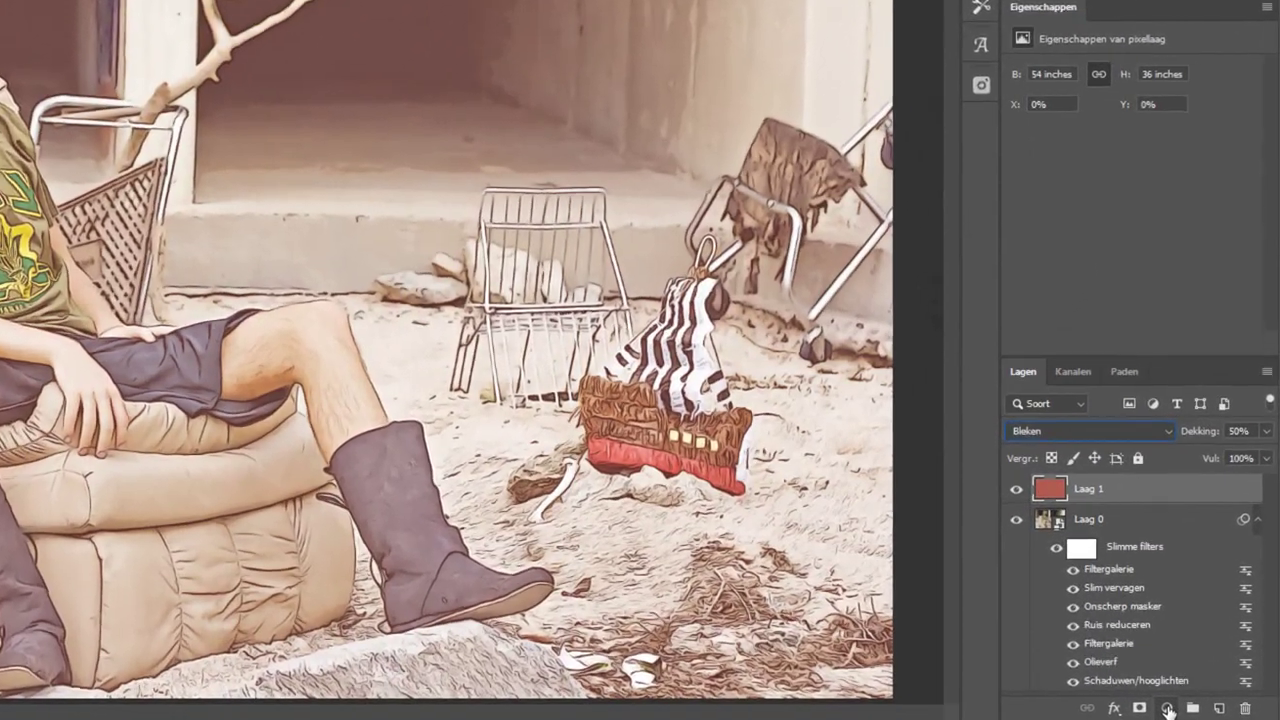
left_click(1167, 709)
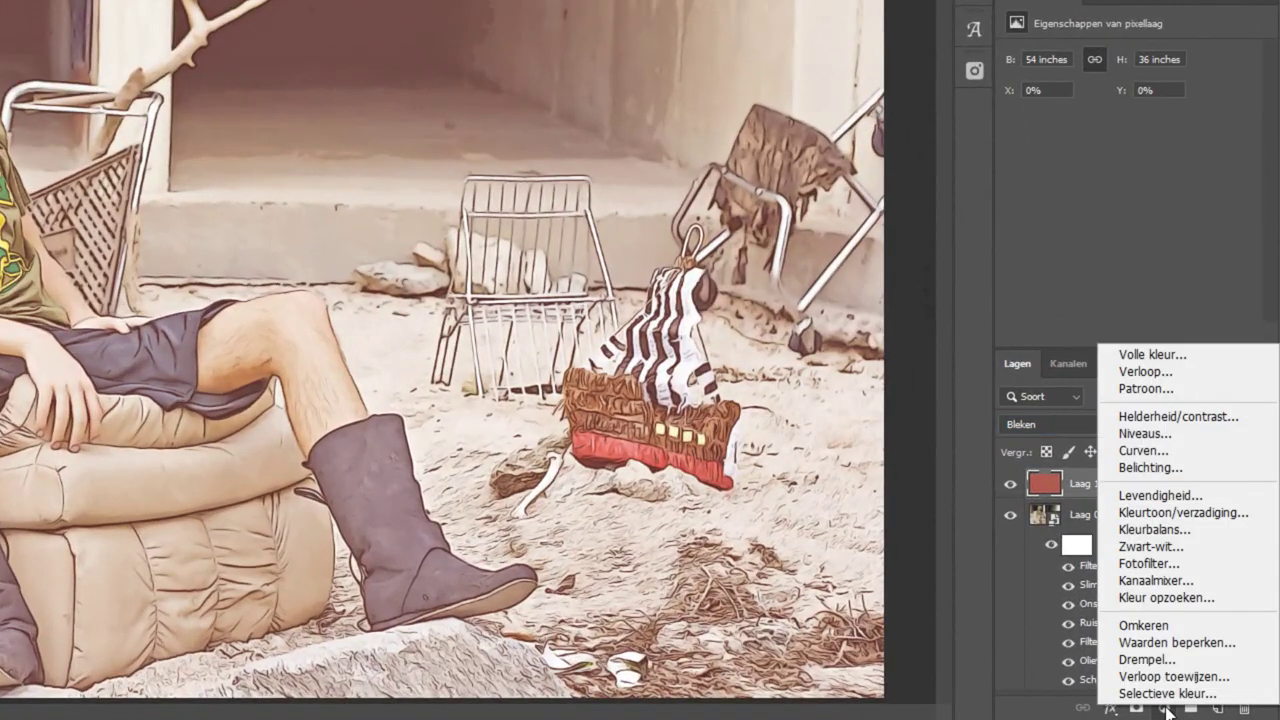
Add a Curven 1 curves adjustment, hide it, and open its automatic colour-correction options.
left_click(1144, 451)
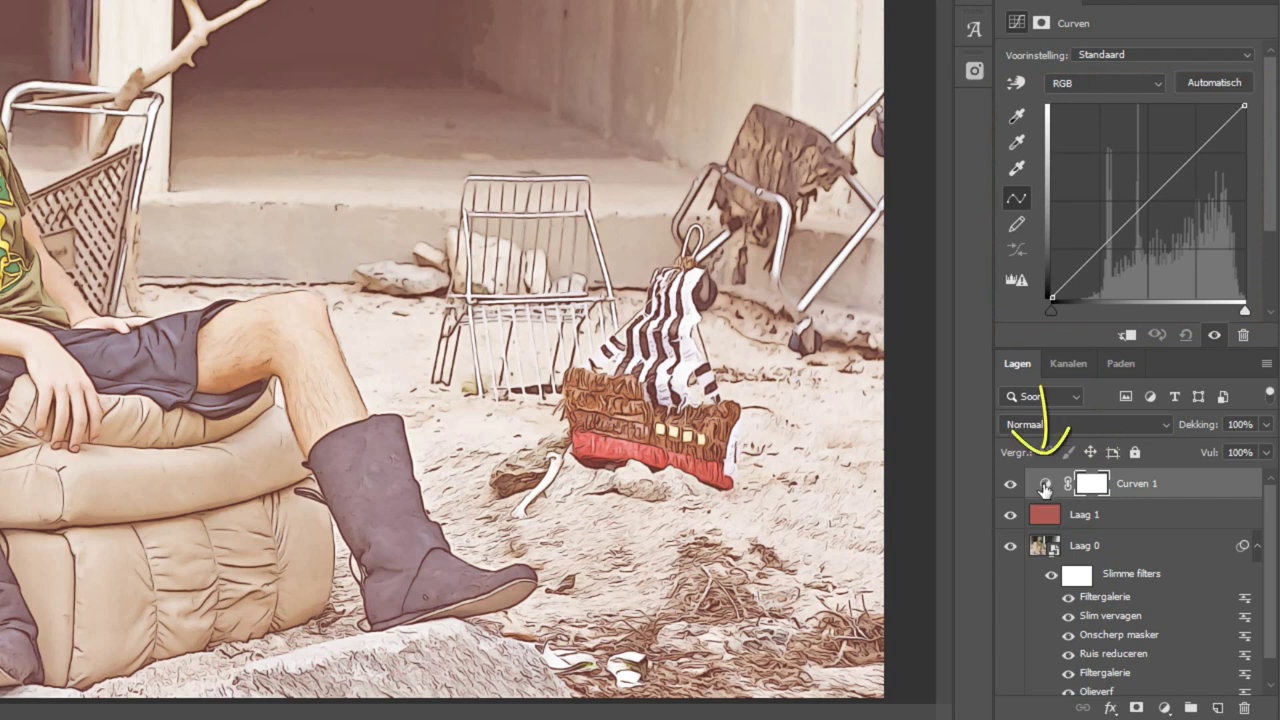
left_click(1044, 486)
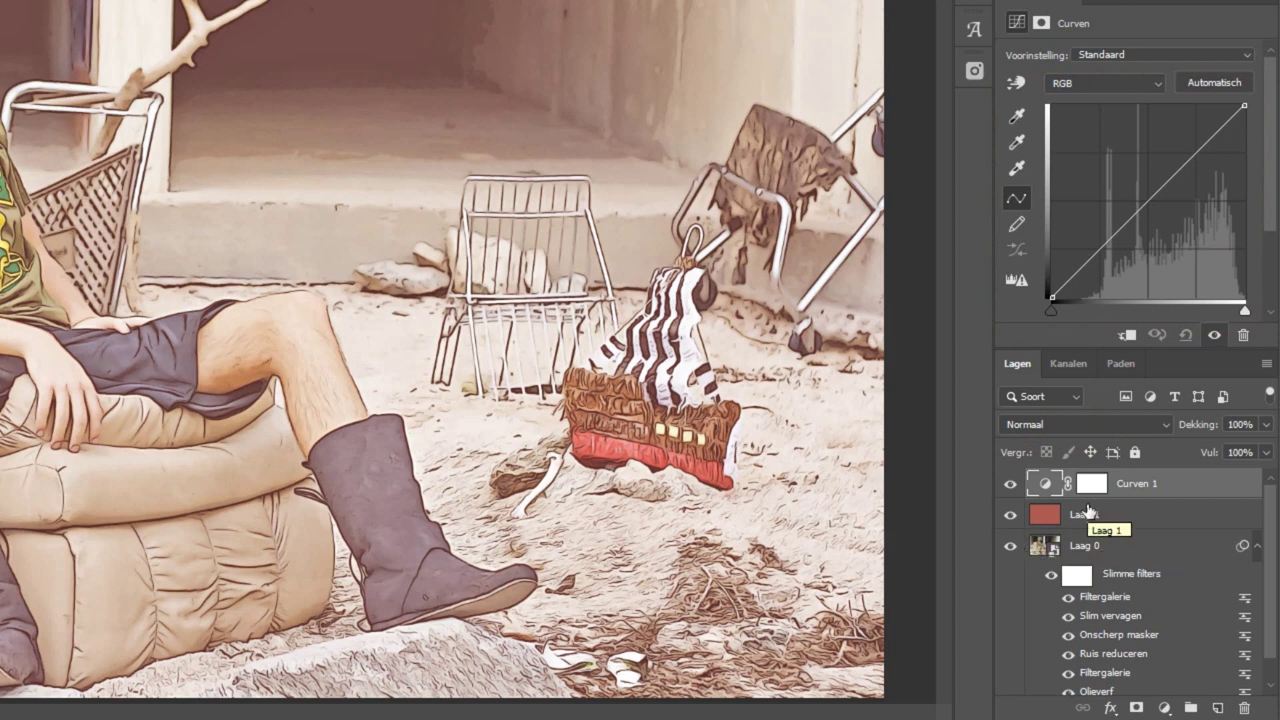
left_click(1010, 483)
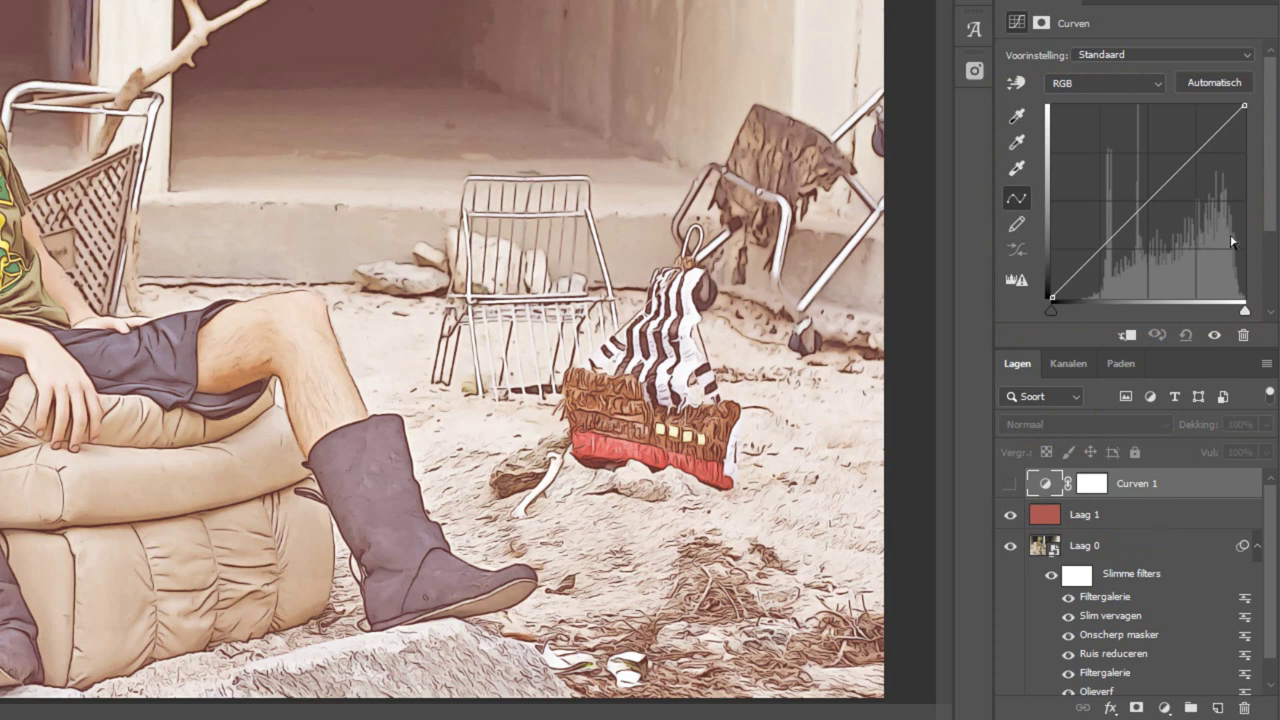
left_click(1220, 80, "alt")
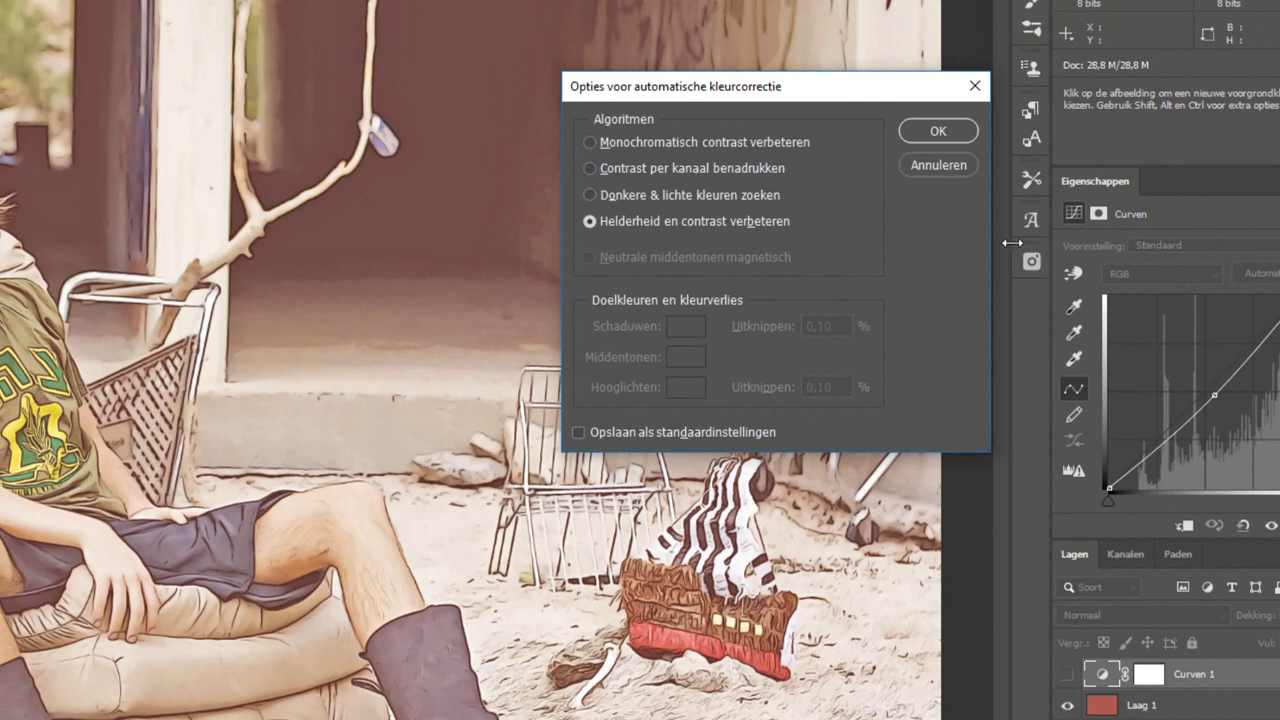
Choose Donkere & lichte kleuren zoeken and set the shadow target to brown wall colour 724e4a.
left_click(596, 197)
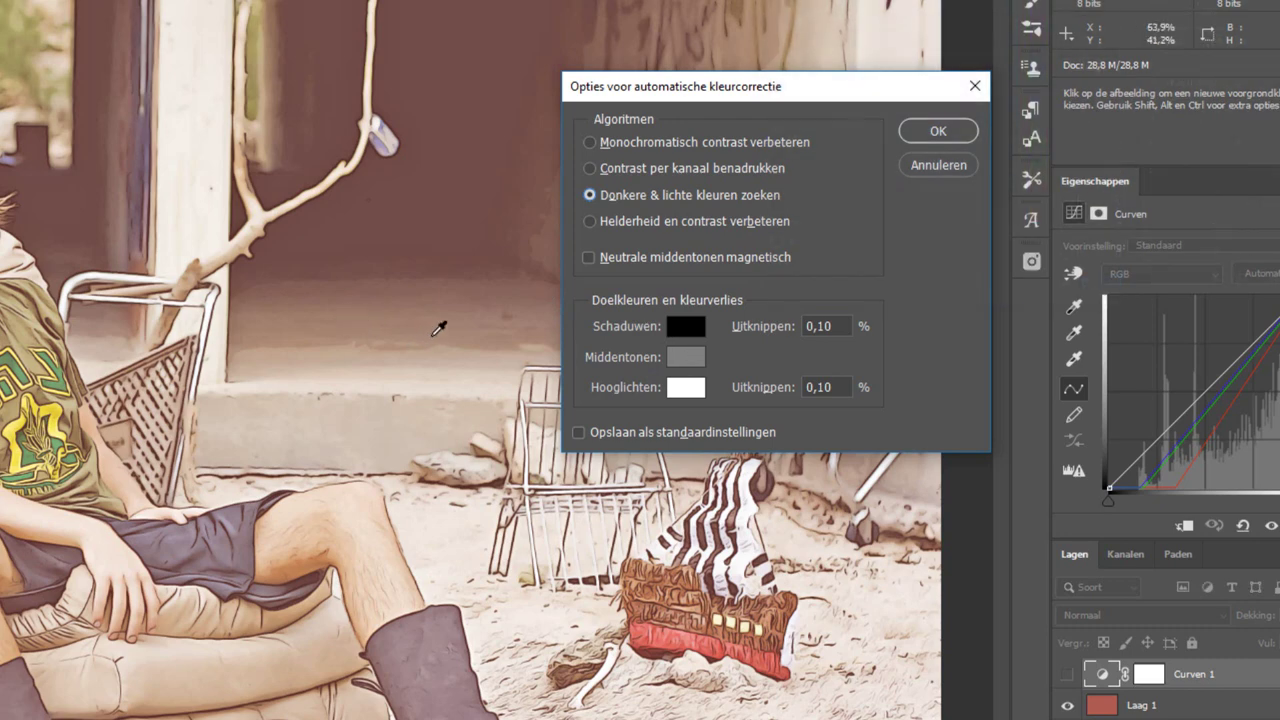
left_click(690, 334)
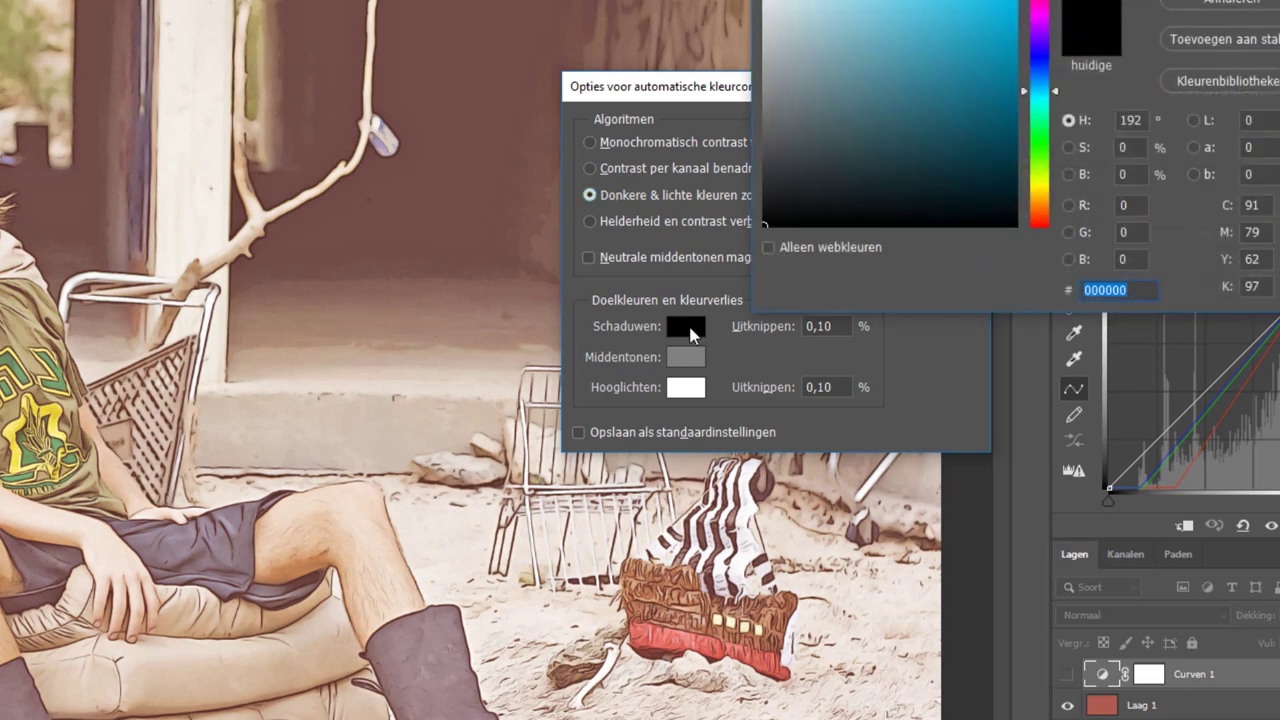
mouse_move(920, 125)
left_mouse_down()
mouse_move(946, 146)
mouse_move(981, 82)
left_mouse_up()
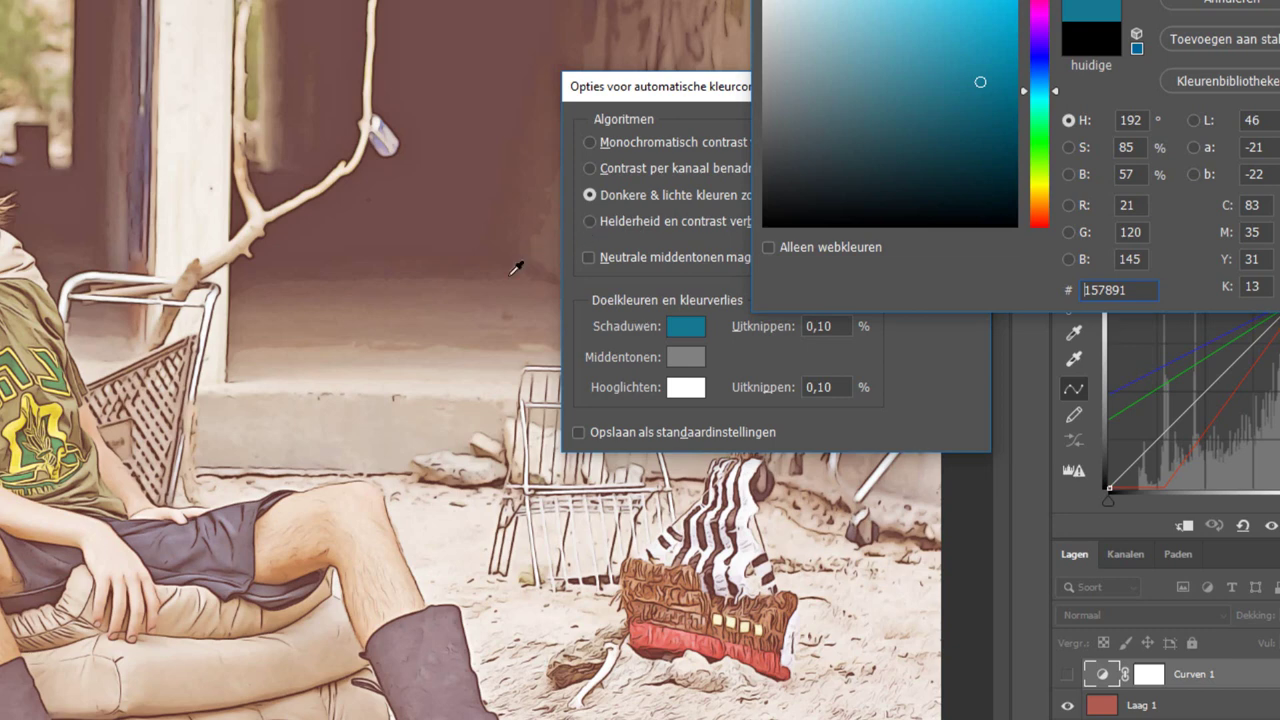
left_click(383, 230)
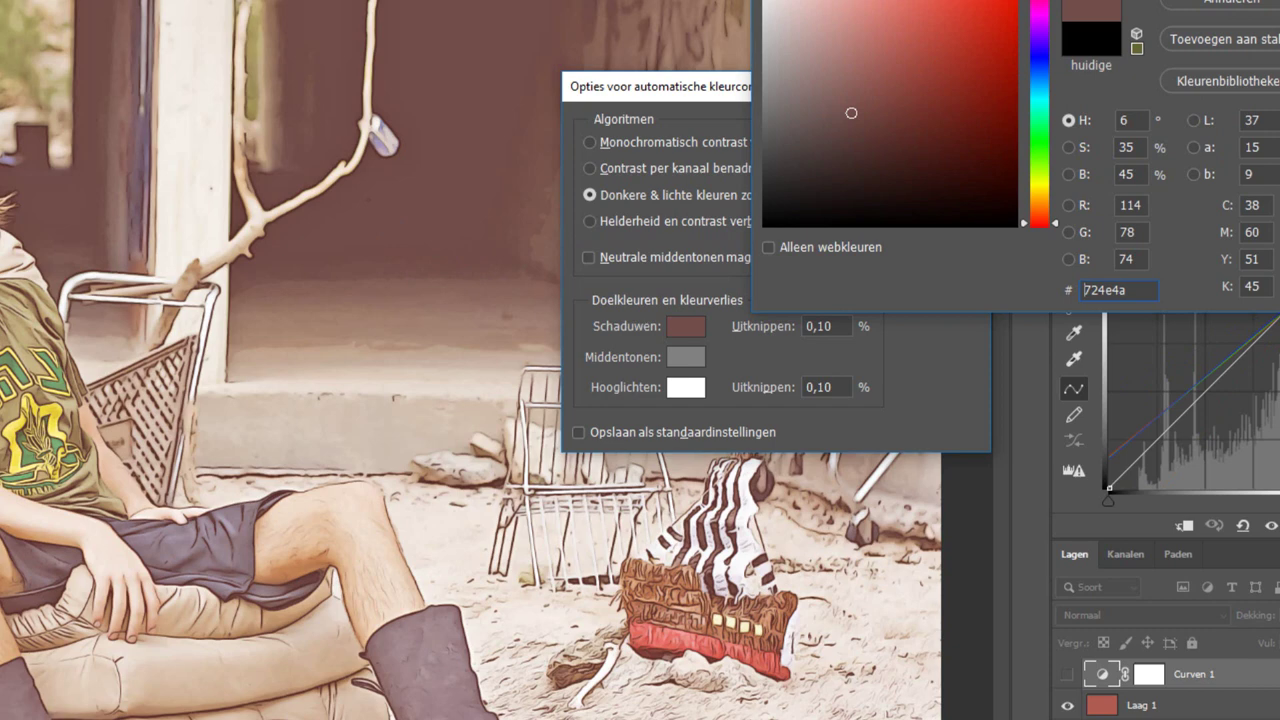
key("Return")
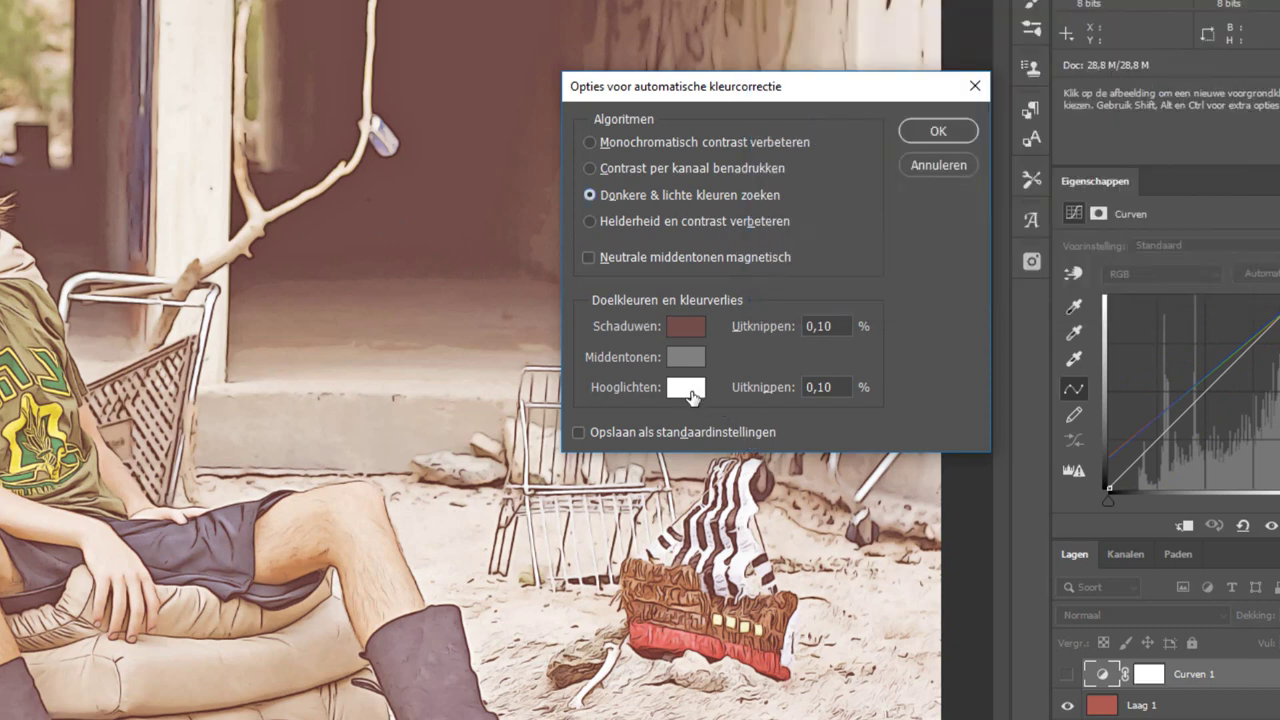
Set the highlight target to off-white efe5dc and apply without saving as defaults.
left_click(688, 390)
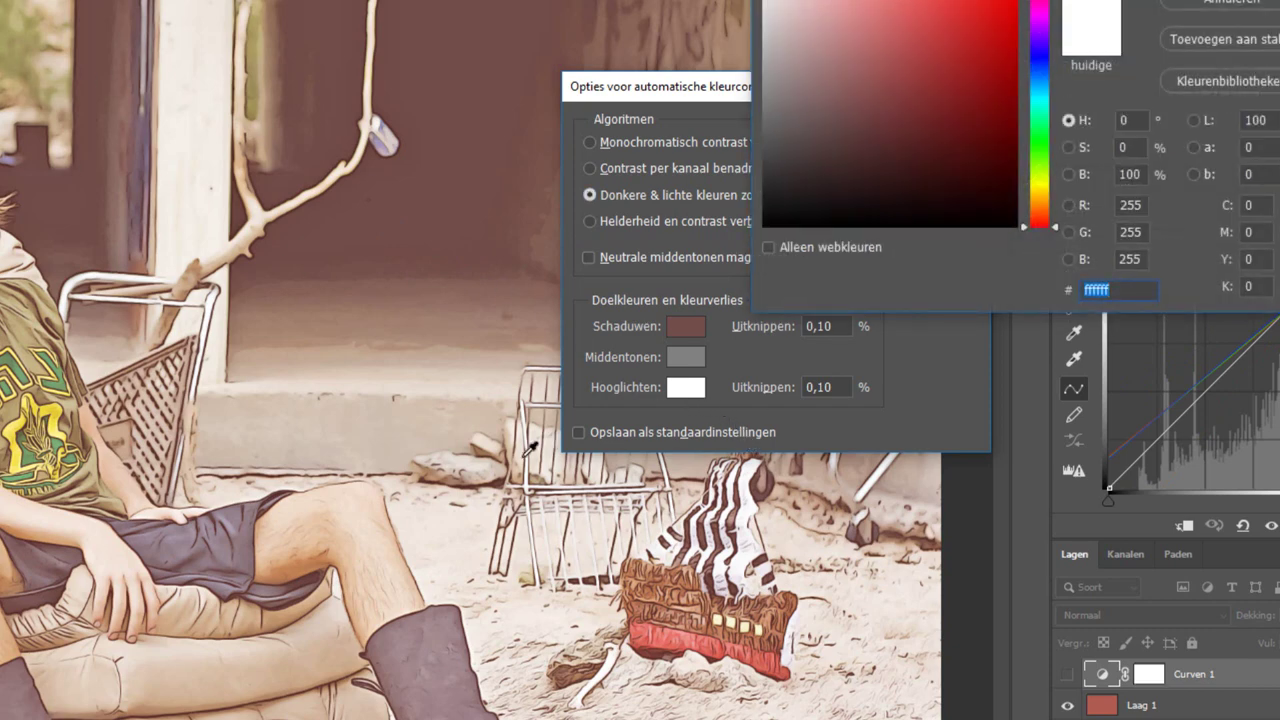
left_click(470, 532)
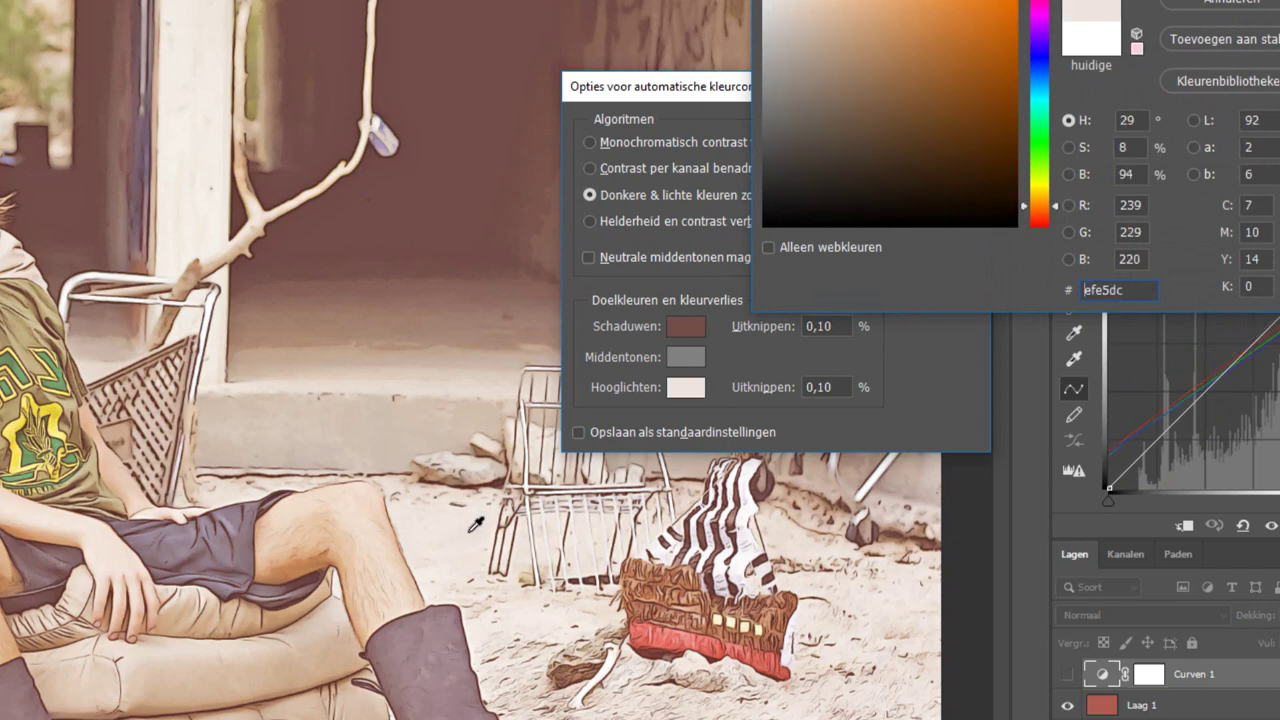
left_click(1130, 112)
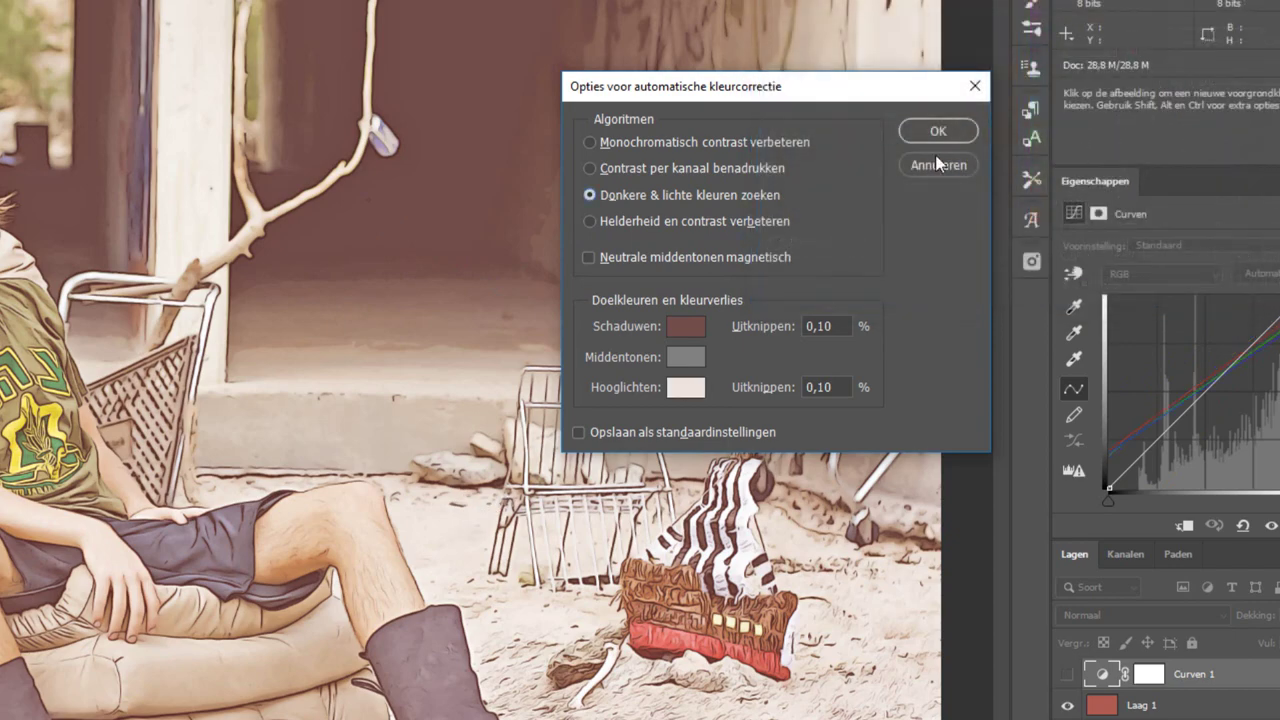
left_click(936, 132)
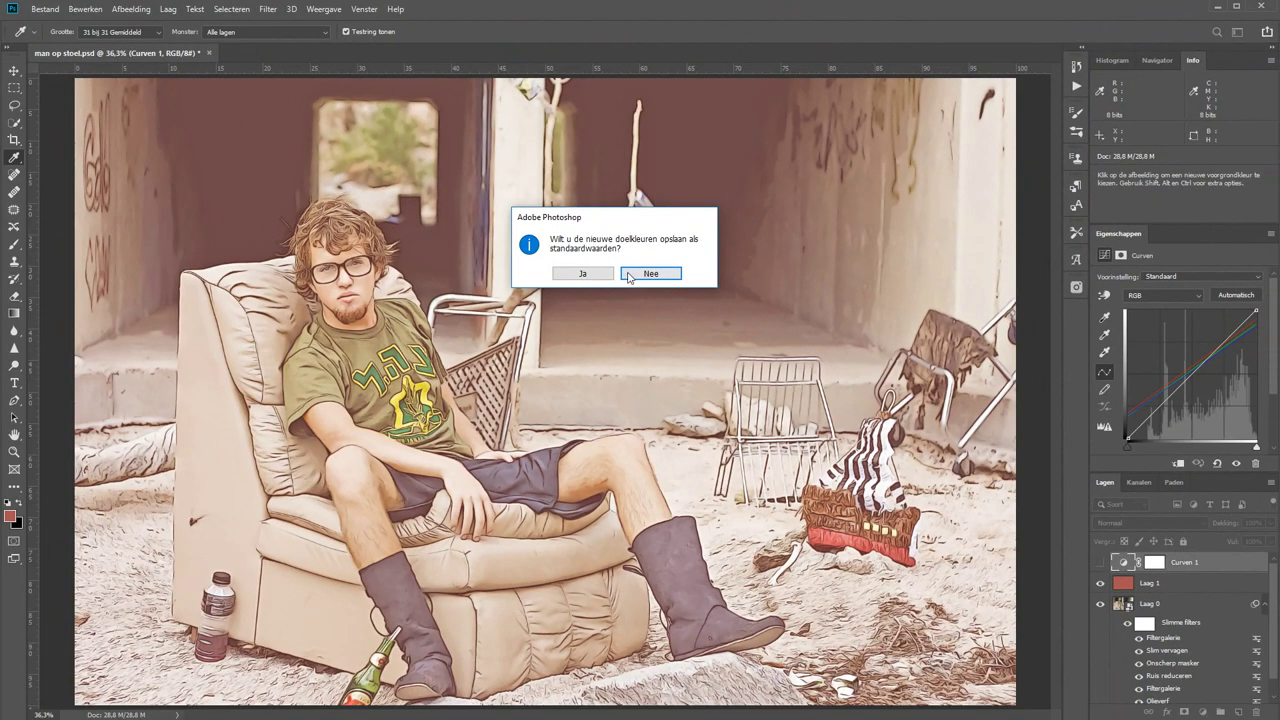
left_click(645, 274)
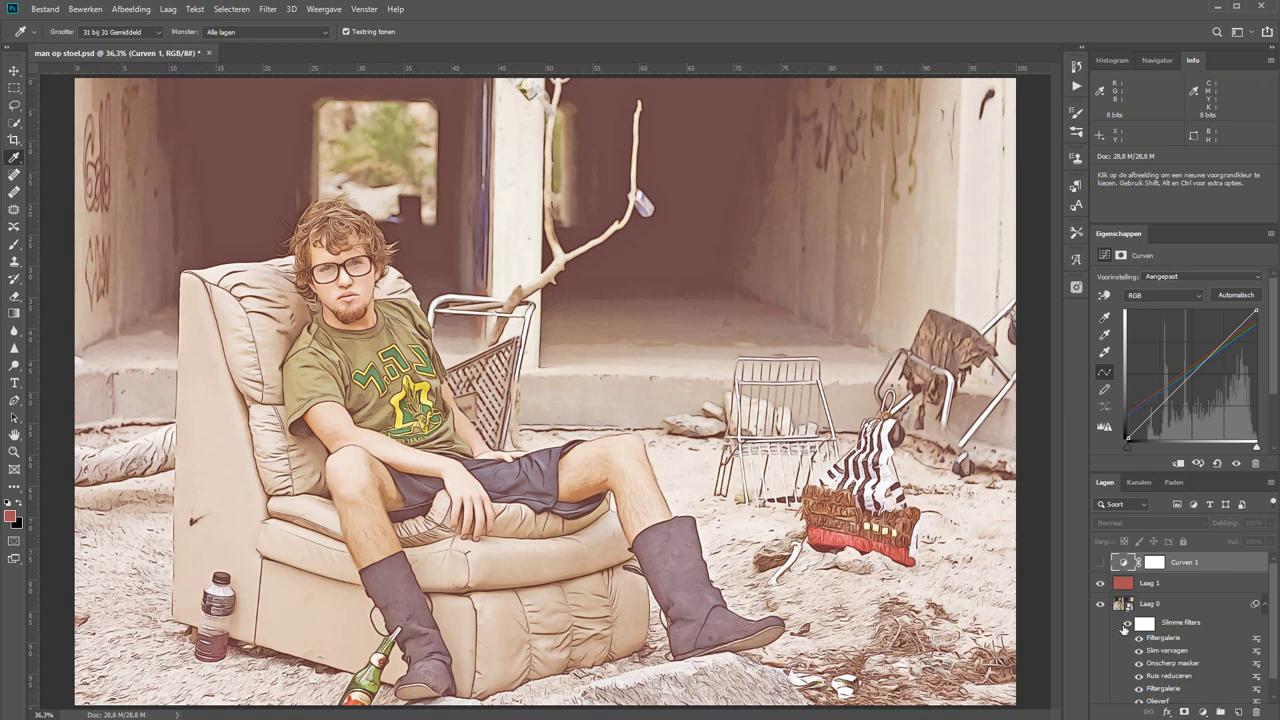
Show Curven 1 again and add a Niveaus levels layer with input levels 72 and 241.
left_click(1100, 564)
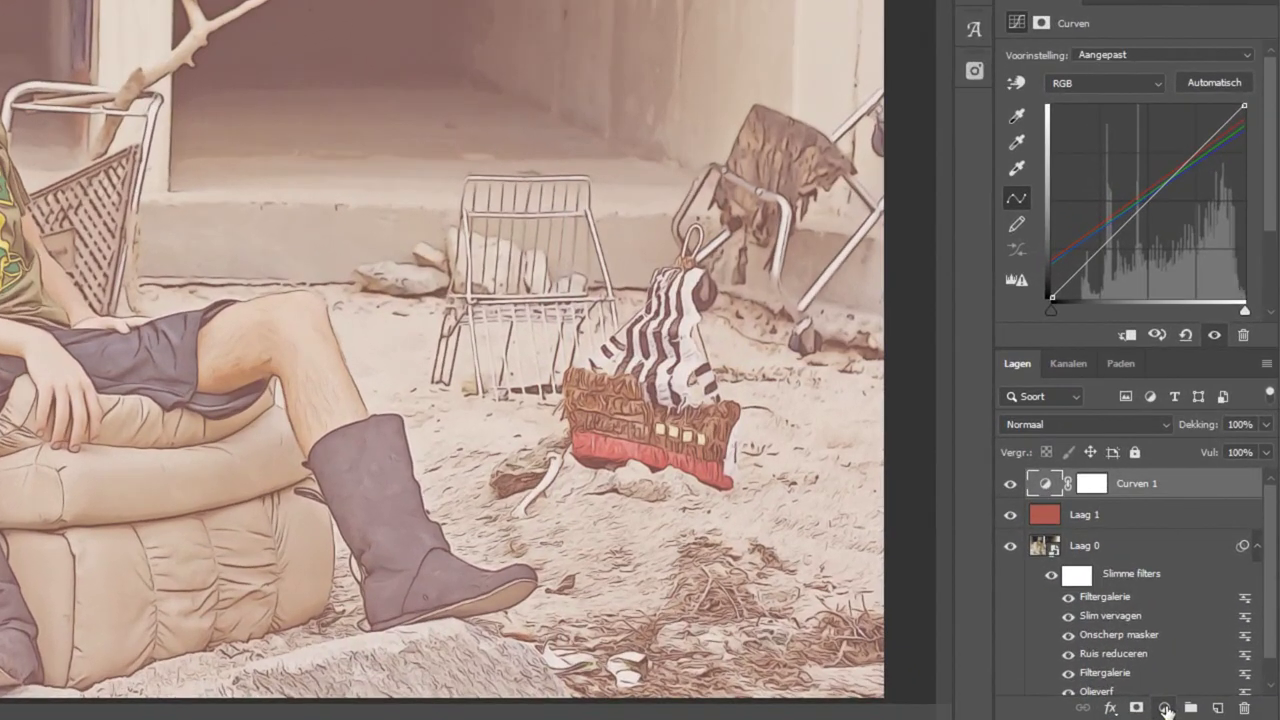
left_click(1165, 708)
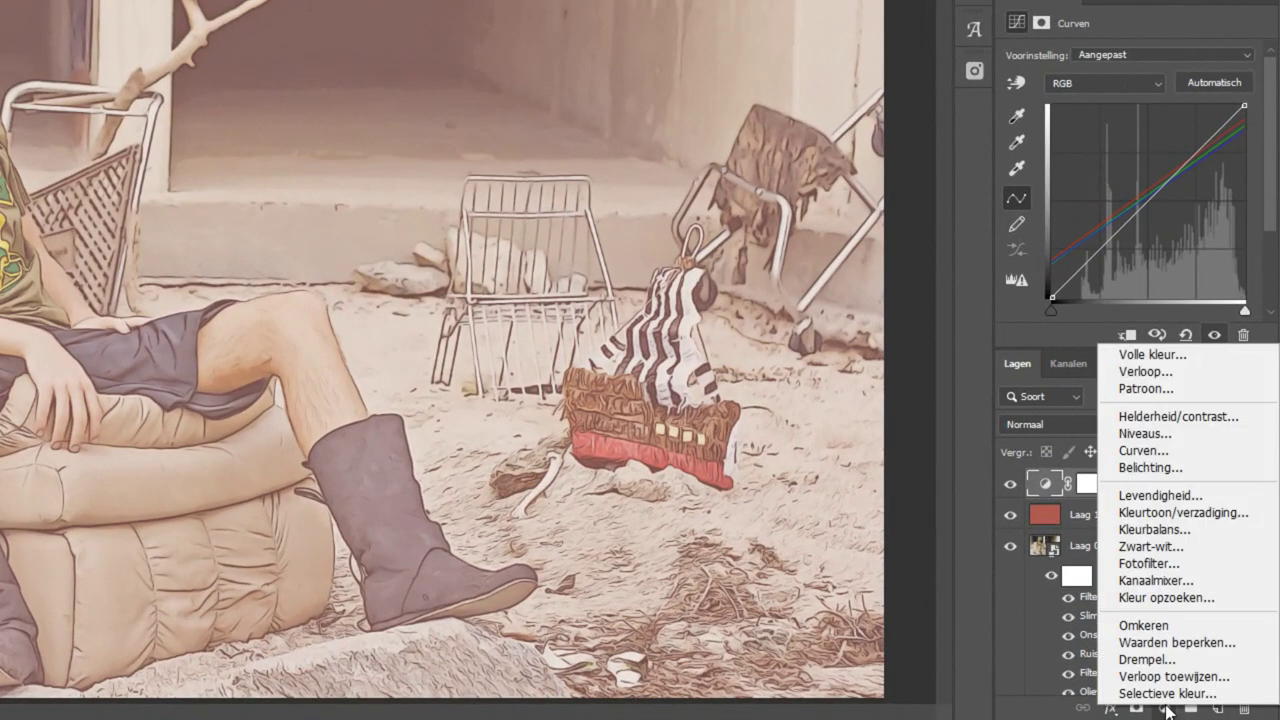
left_click(1146, 434)
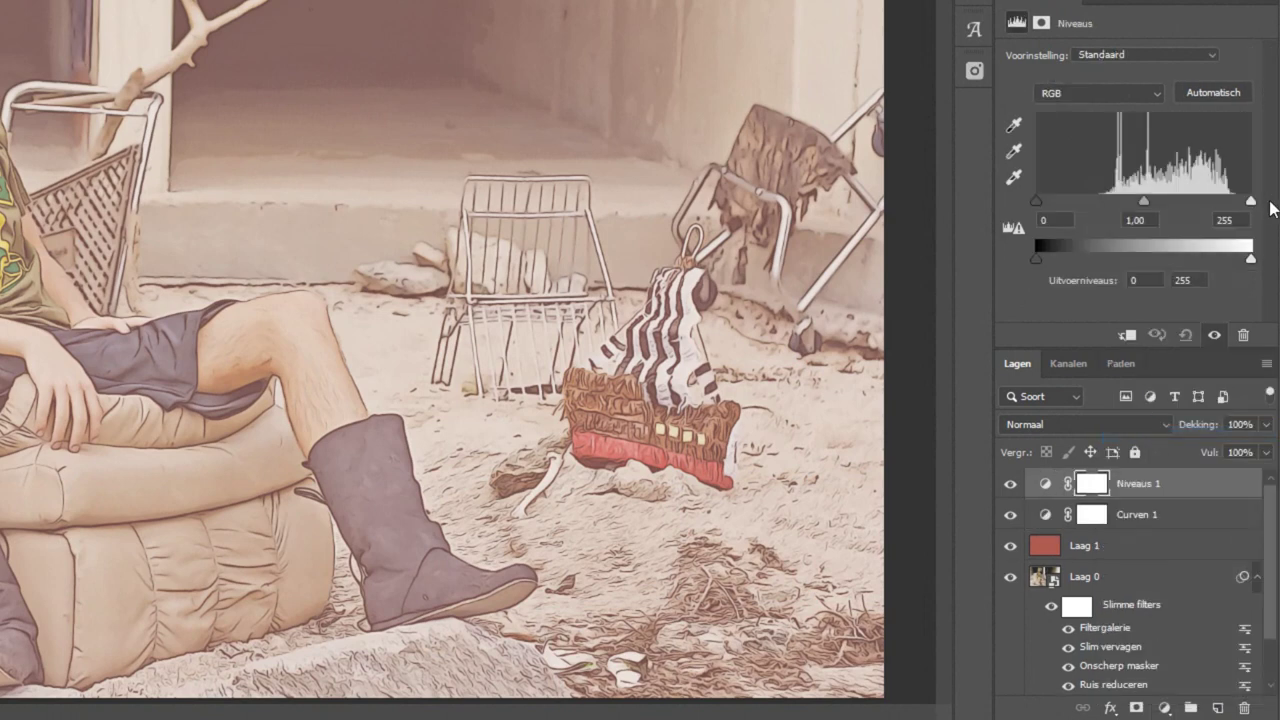
left_click_drag(1251, 201, 1239, 201)
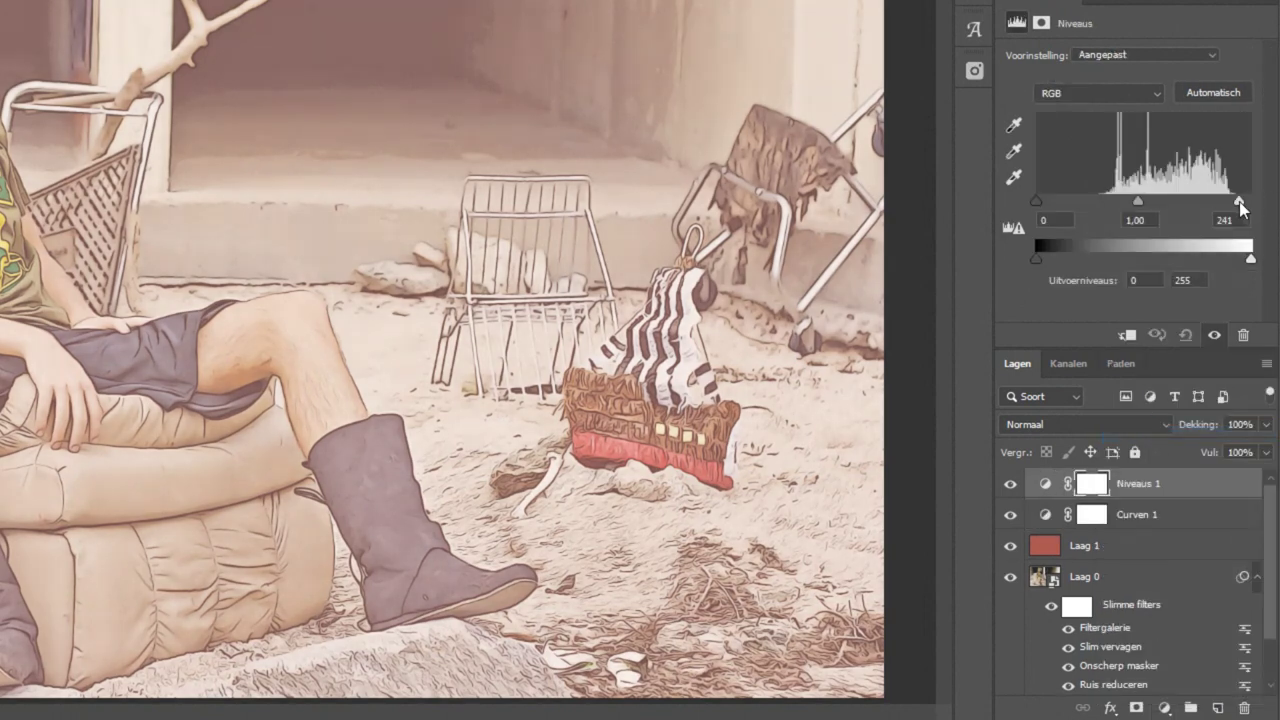
left_click_drag(1044, 202, 1097, 203)
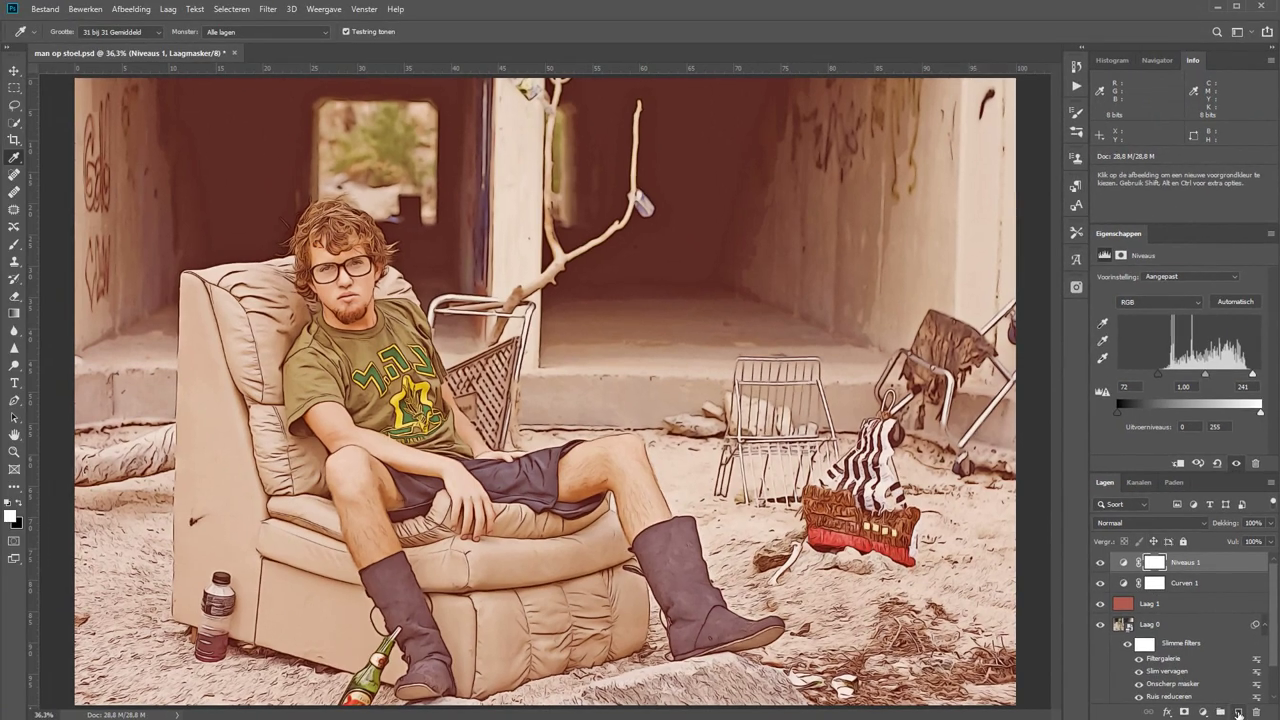
Add a new Laag 2 and draw a large elliptical selection covering most of the photo.
left_click(1238, 712)
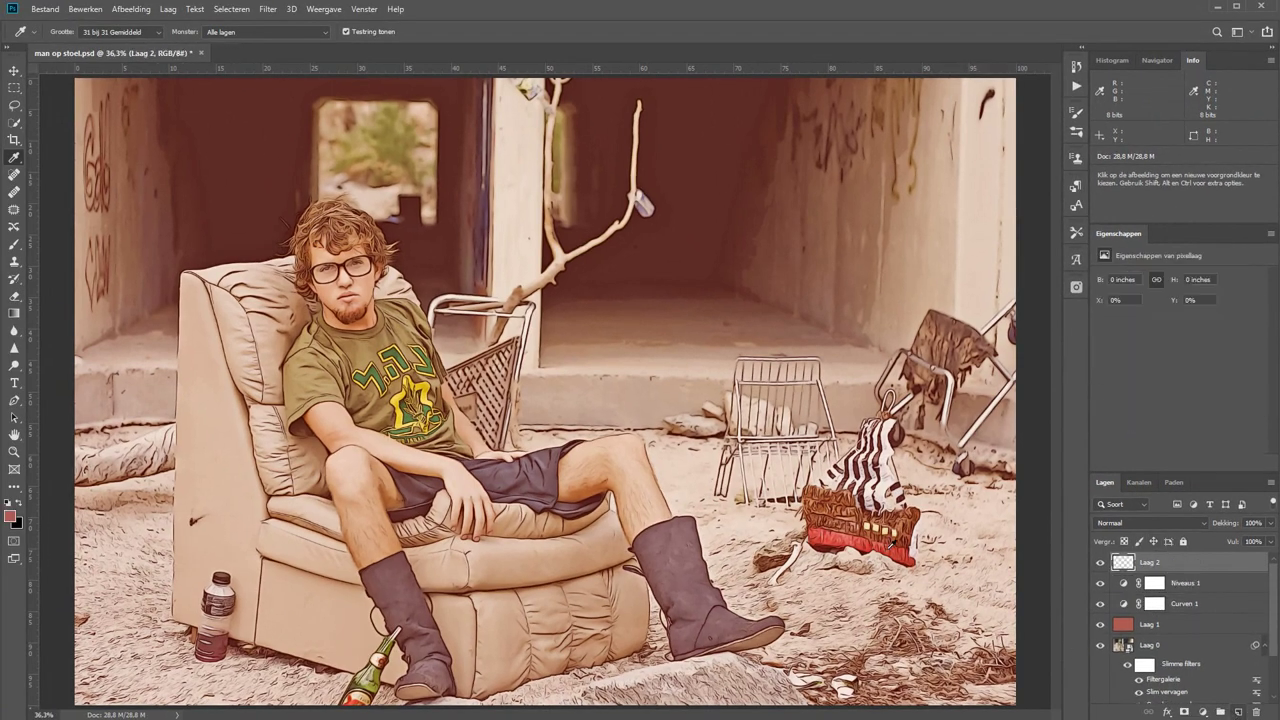
scroll(326, 234, "down", 2)
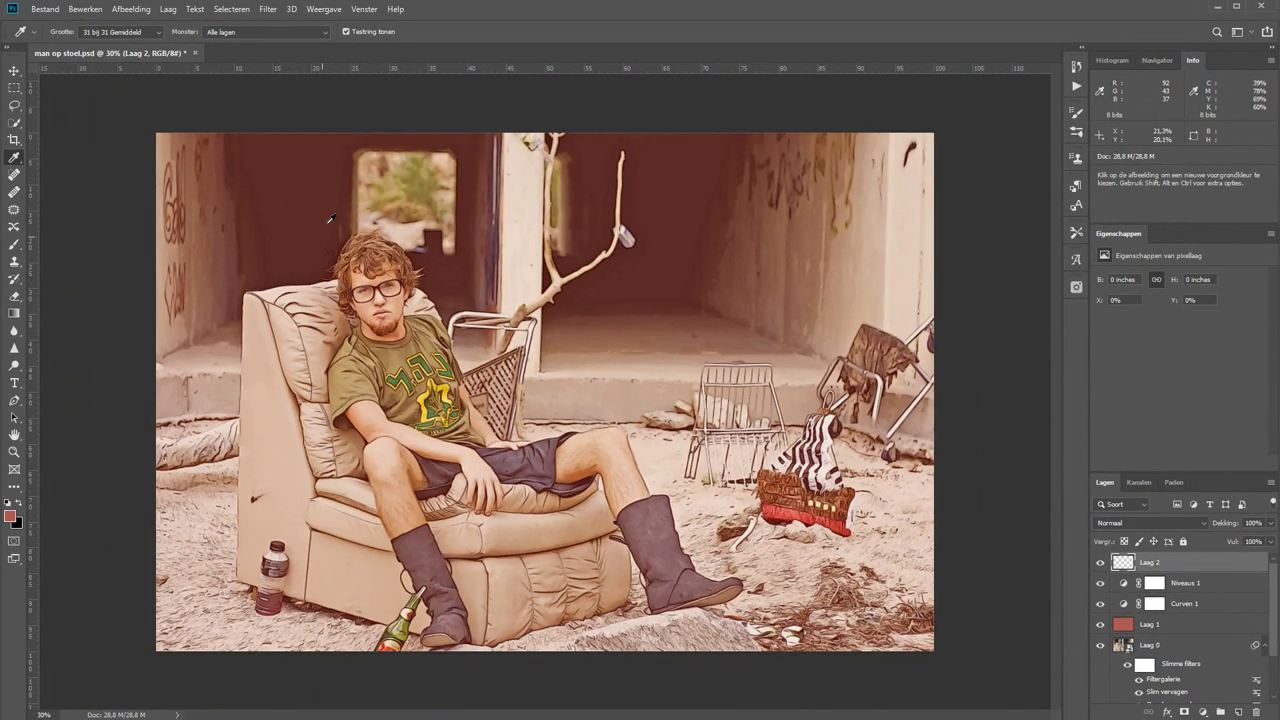
key("m")
key("shift+m")
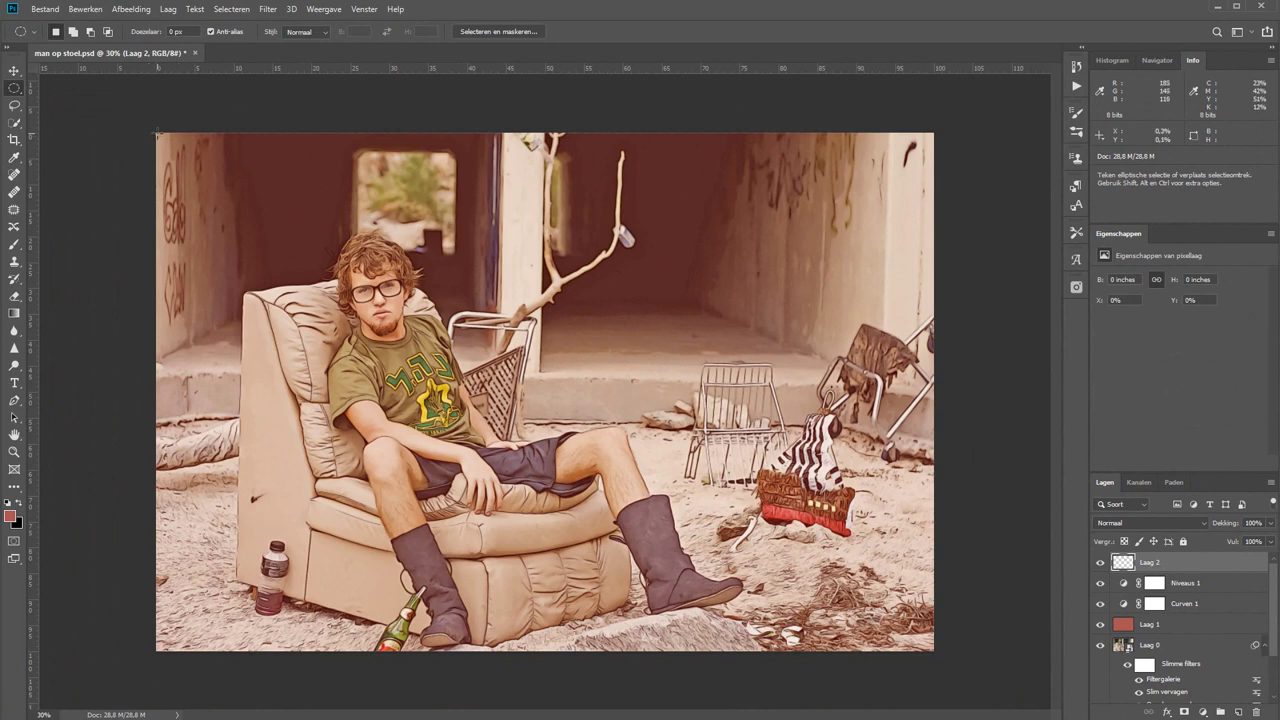
left_click_drag(157, 134, 932, 650)
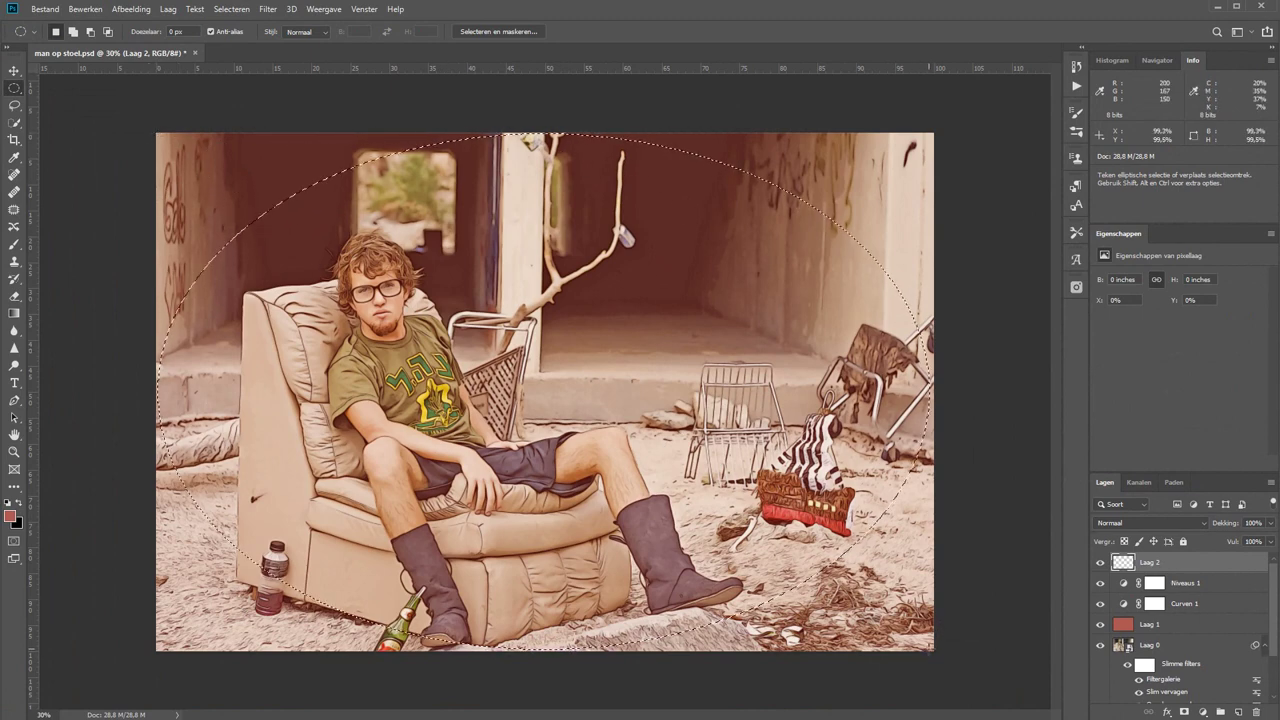
Fill everything outside the ellipse with black and deselect.
key("ctrl+shift+i")
key("ctrl+BackSpace")
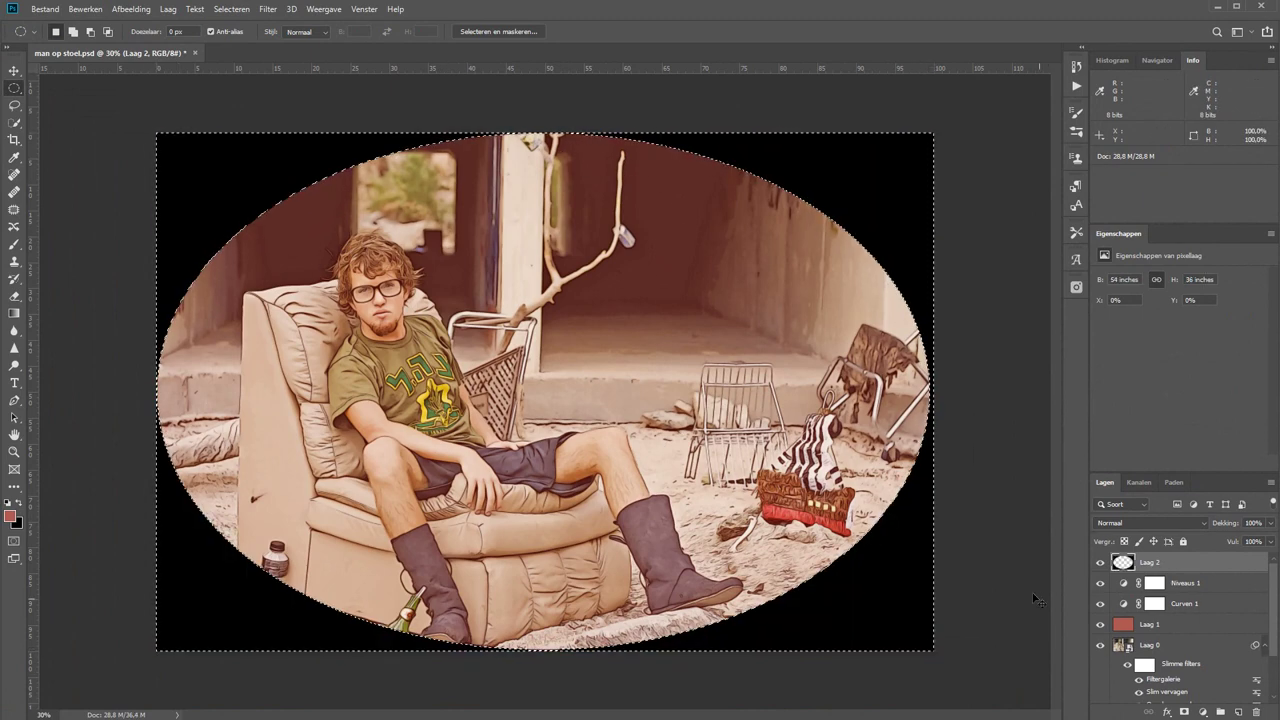
key("ctrl+d")
left_click(265, 9)
mouse_move(300, 236)
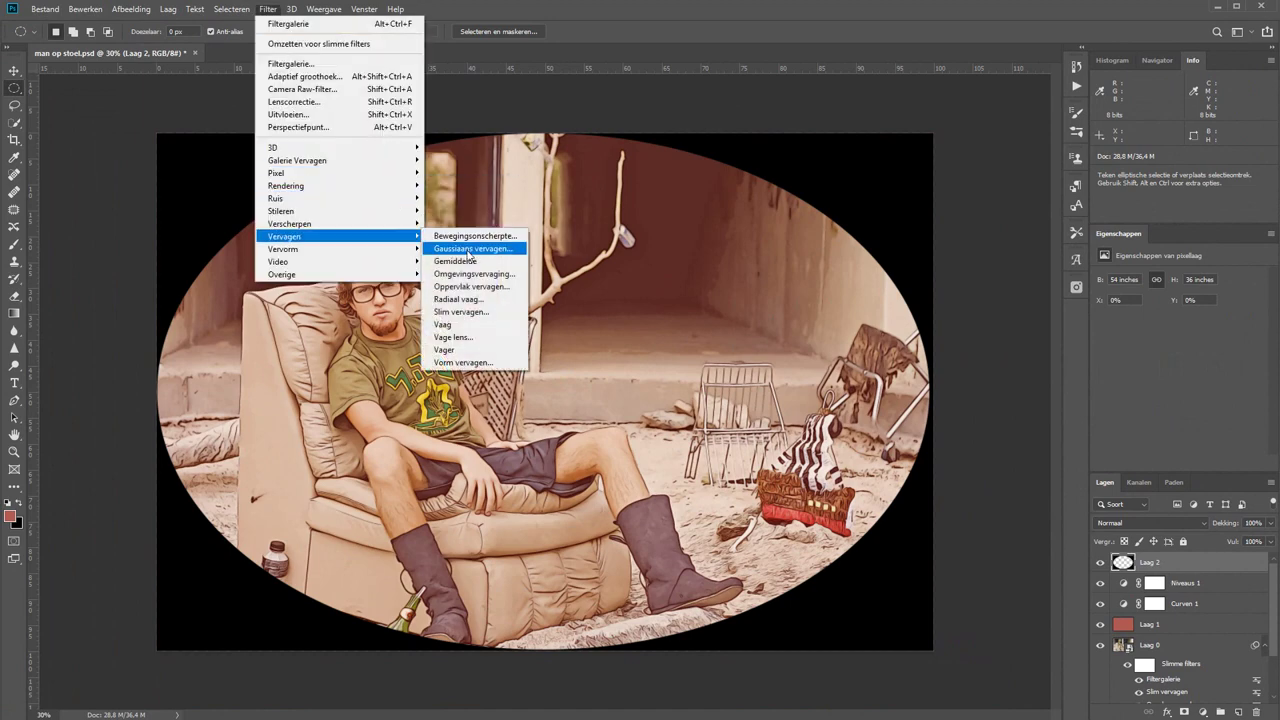
Gaussian-blur the vignette heavily (about 780 px) and lower Laag 2 opacity to 59%.
left_click(470, 251)
left_click_drag(872, 397, 909, 397)
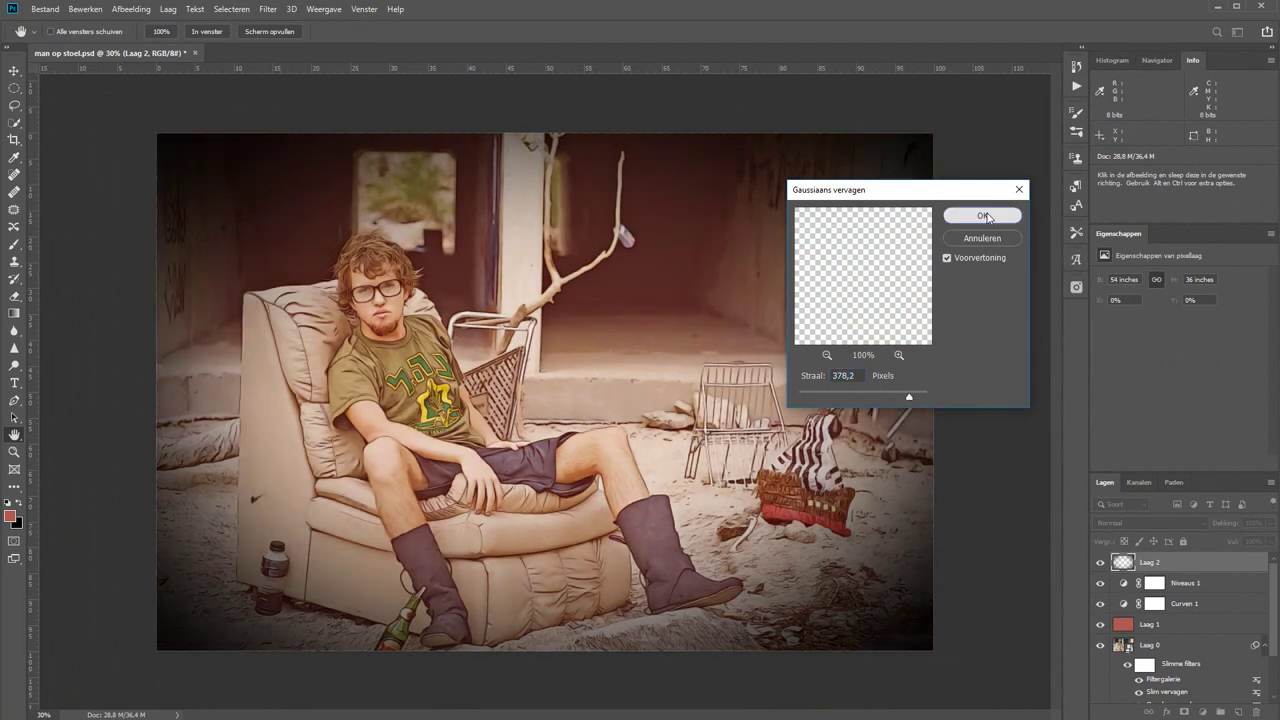
left_click(985, 216)
left_click_drag(1226, 523, 1204, 528)
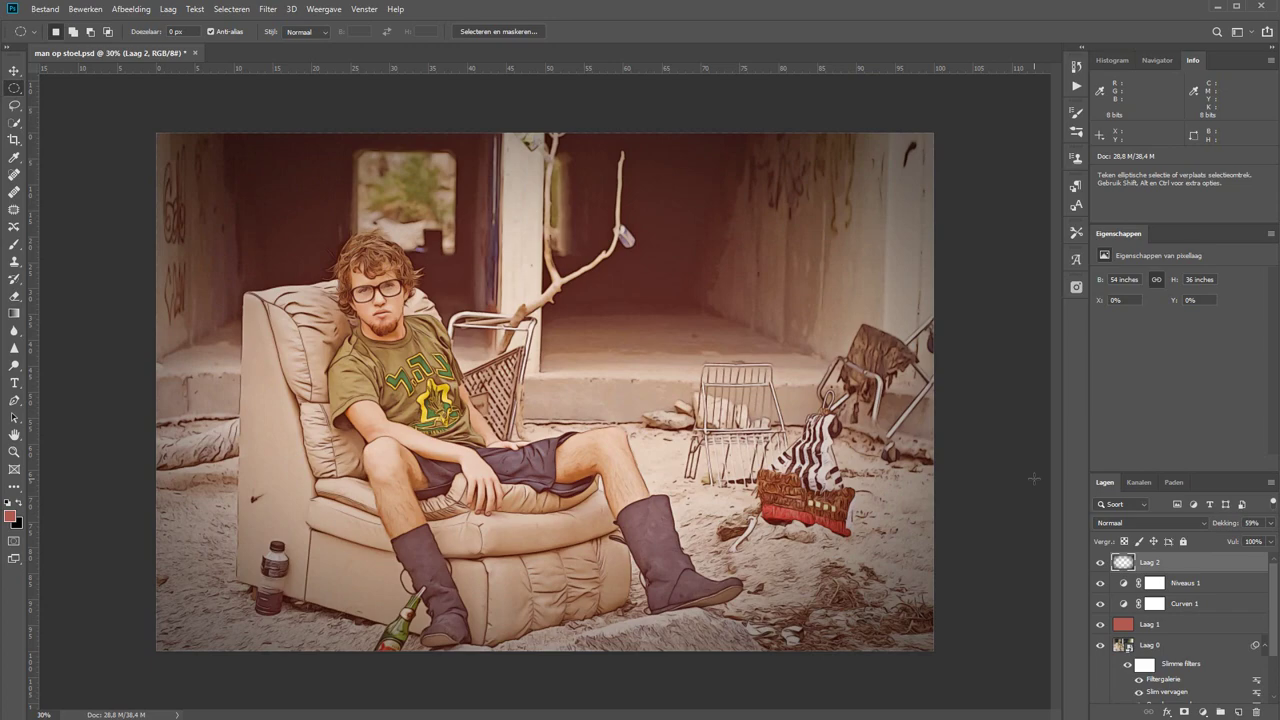
scroll(1034, 478, "up", 2)
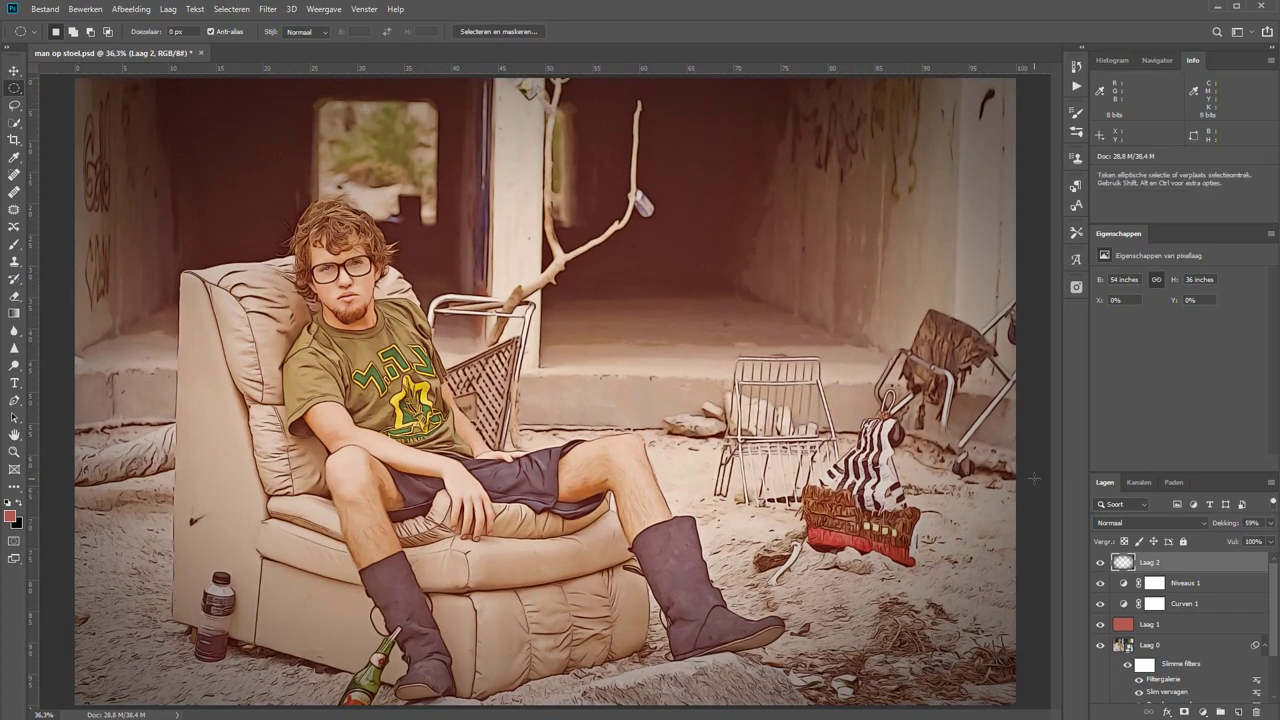